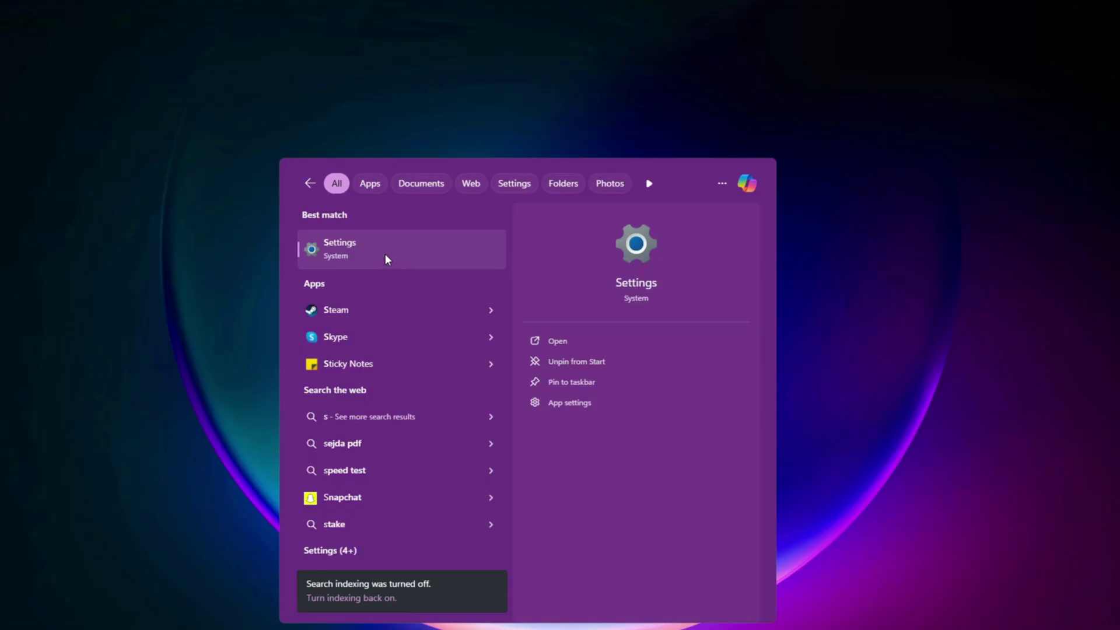
# Step: Open Settings' Bluetooth & devices page to confirm the Xbox Wireless Controller is connected
pyautogui.click(385, 254)
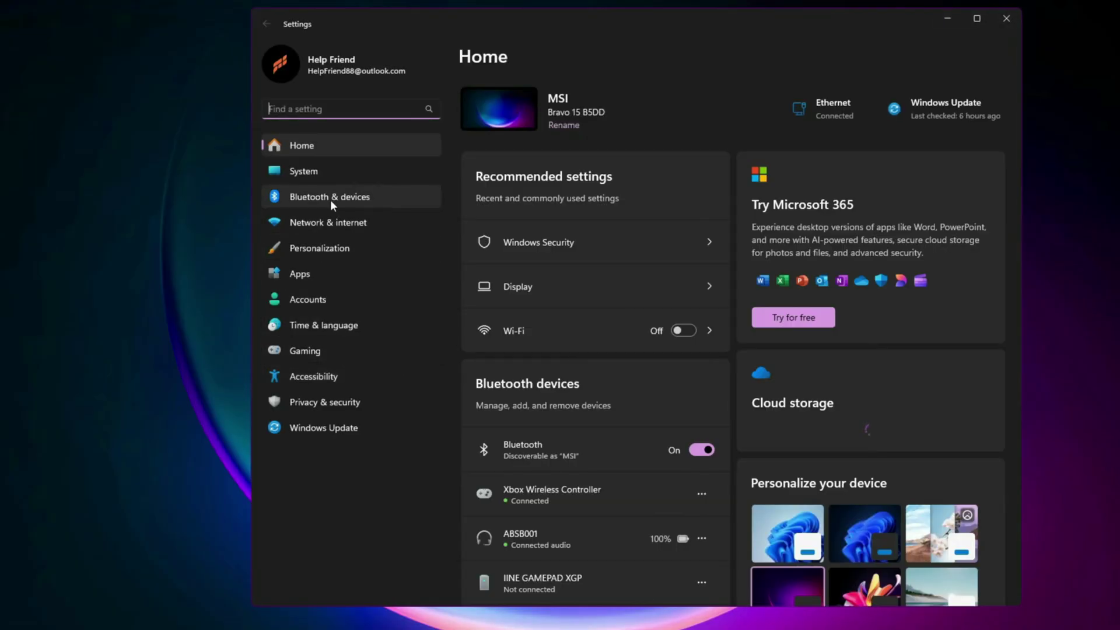
pyautogui.click(318, 203)
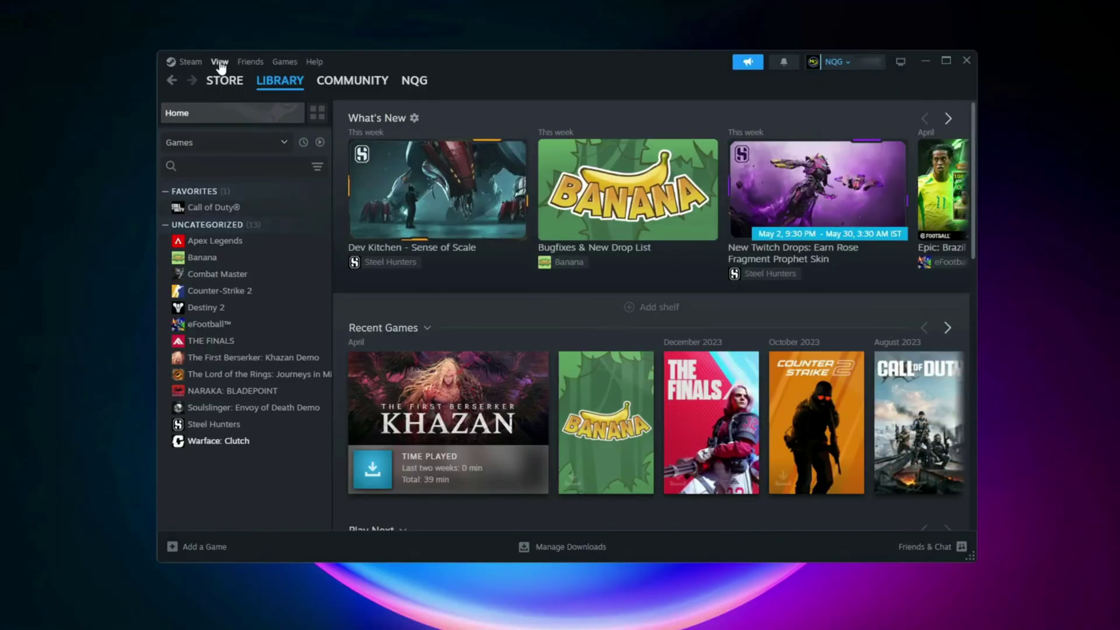
# Step: Enter Big Picture Mode from the View menu, dismiss the welcome tips, and open the Menu sidebar
pyautogui.click(220, 63)
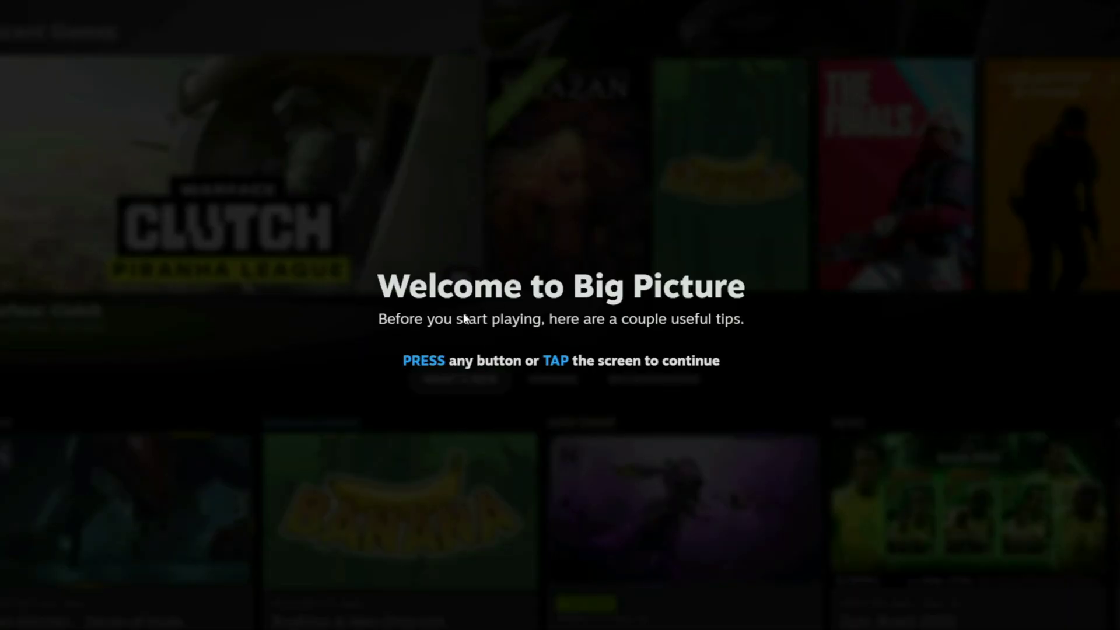
pyautogui.click(463, 313)
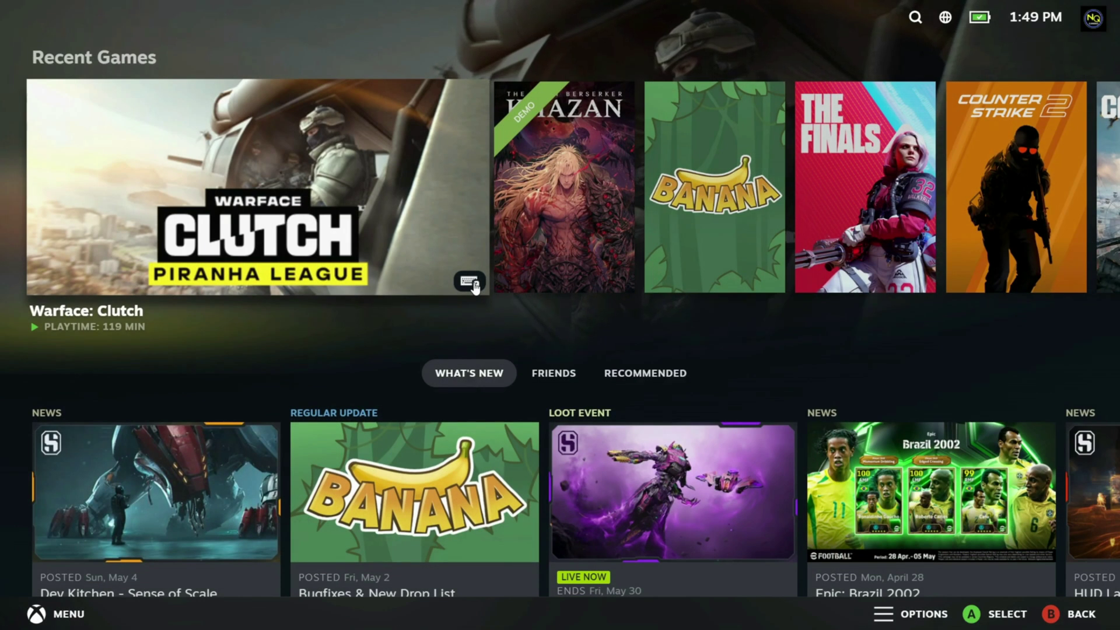
pyautogui.scroll(-3, 71, 580)
pyautogui.click(69, 614)
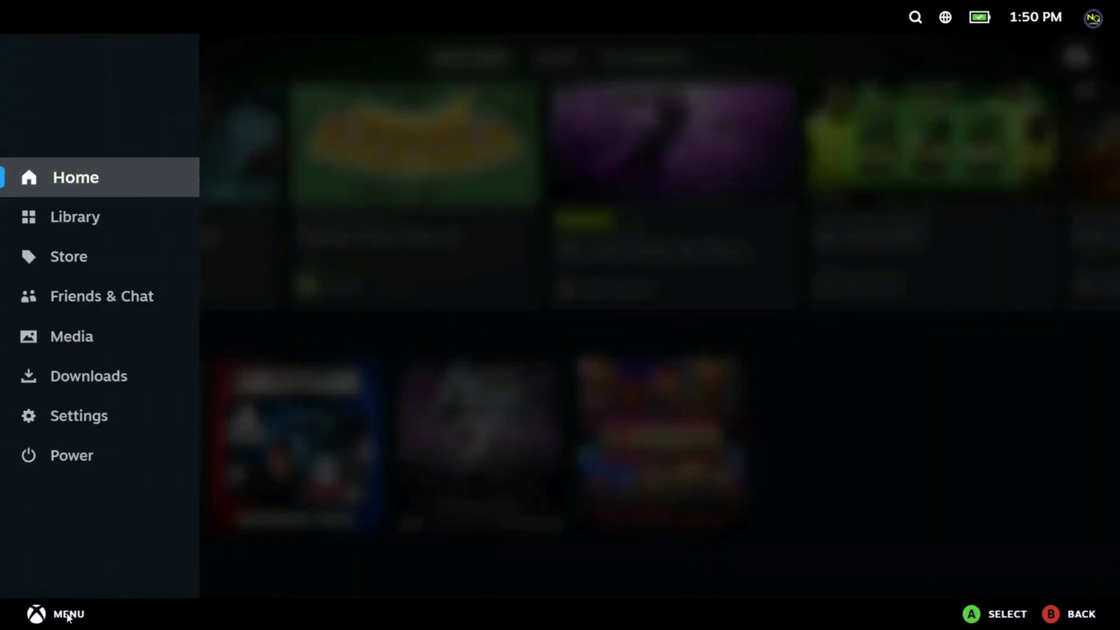
# Step: In Controller settings, keep PlayStation support enabled and install the Xbox driver, answering the restart prompt
pyautogui.click(80, 418)
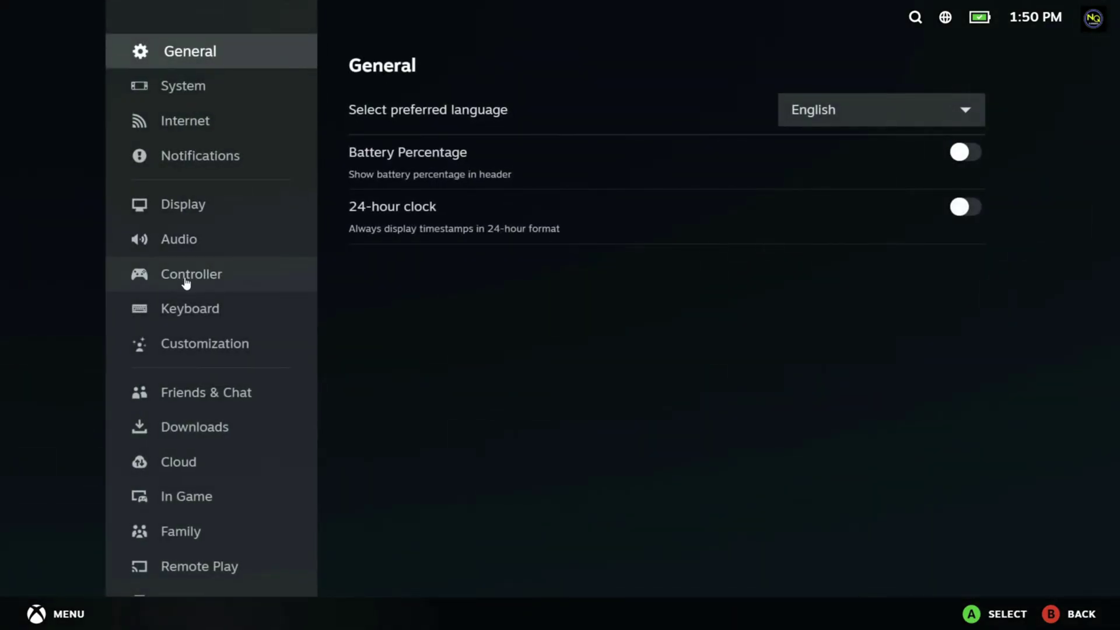
pyautogui.click(185, 283)
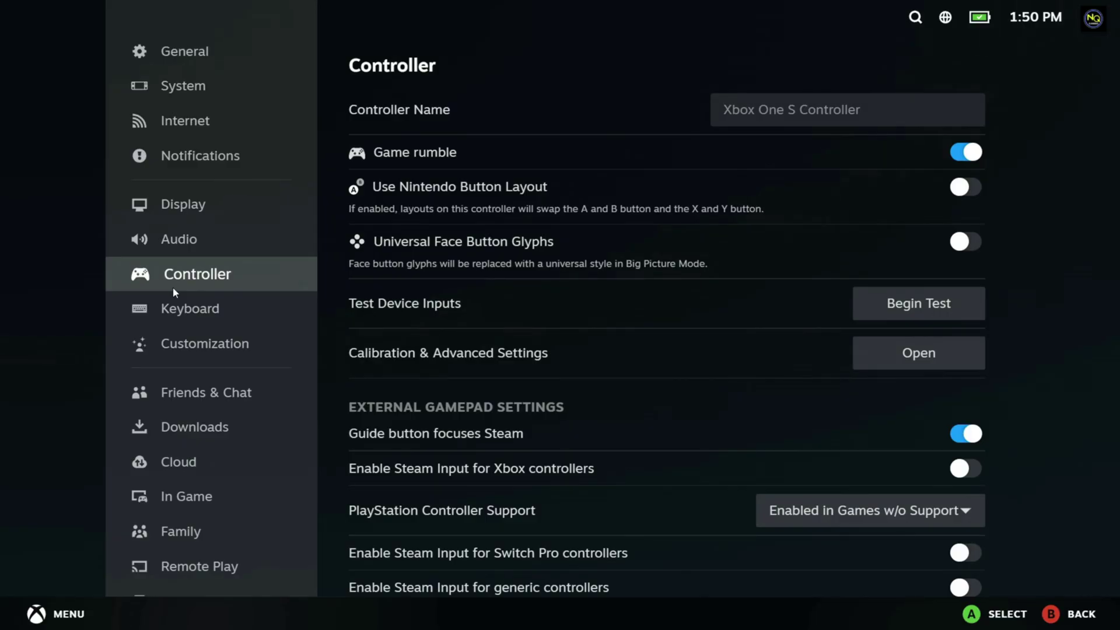
pyautogui.scroll(-2, 394, 319)
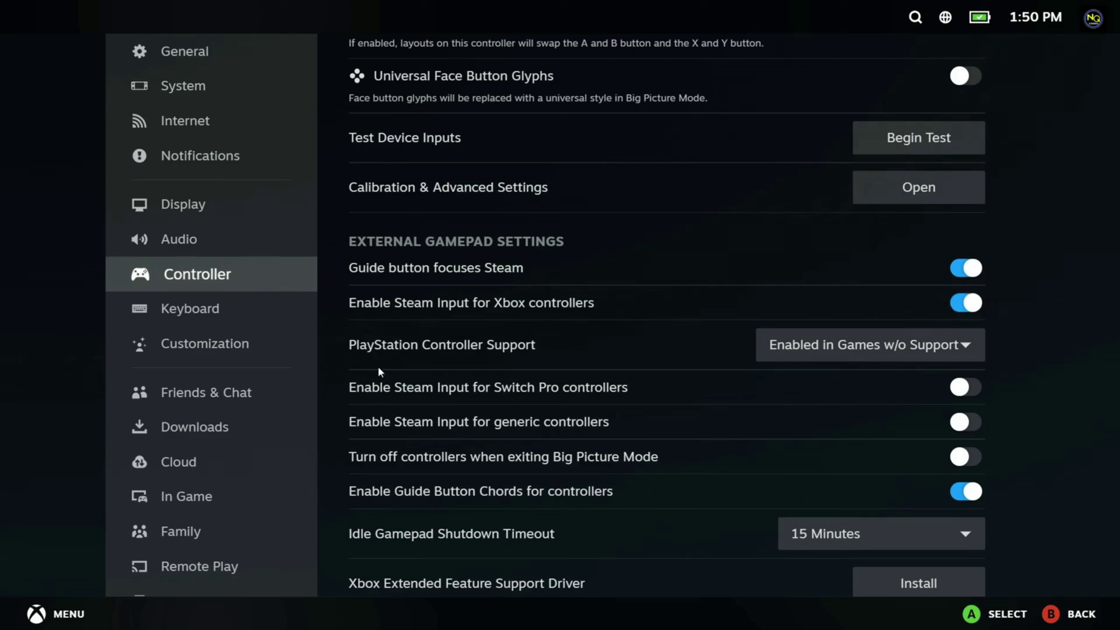
pyautogui.click(911, 343)
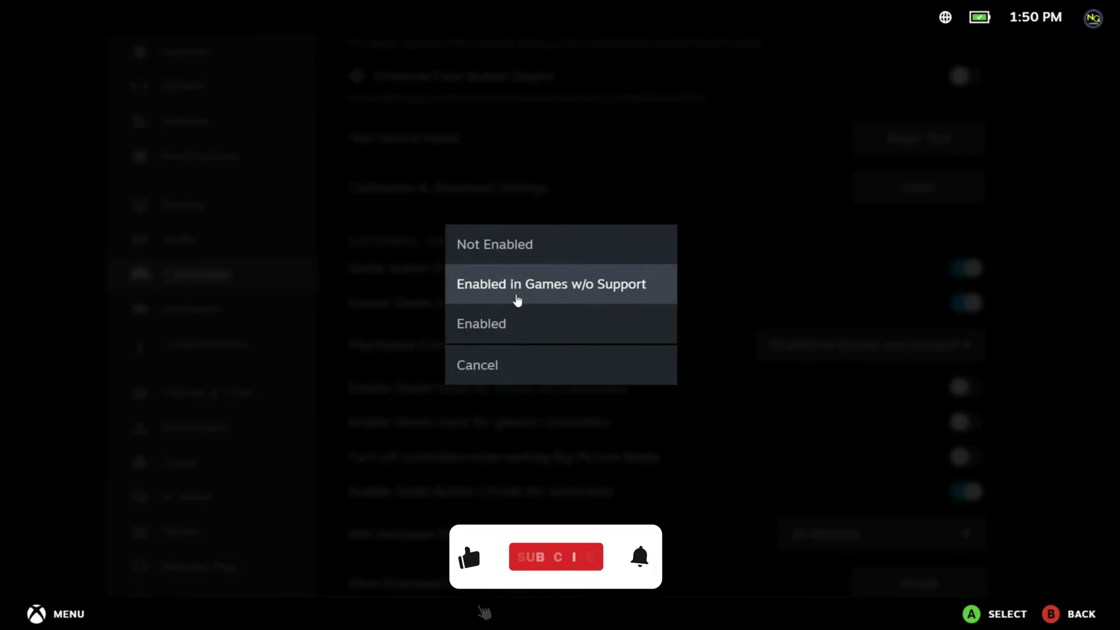
pyautogui.click(516, 295)
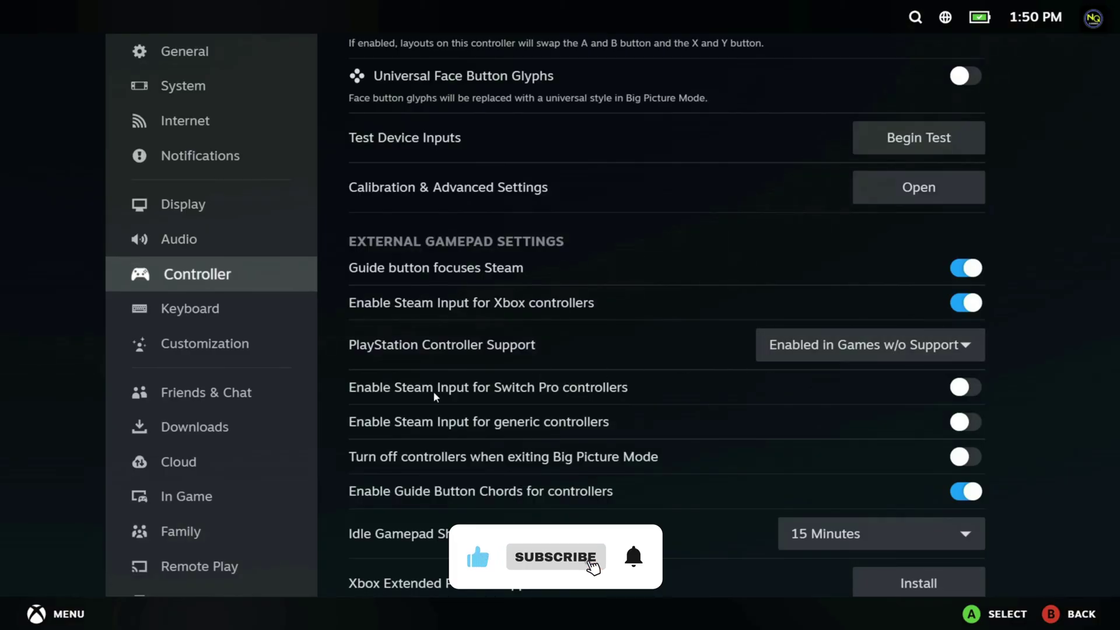
pyautogui.scroll(-2, 504, 482)
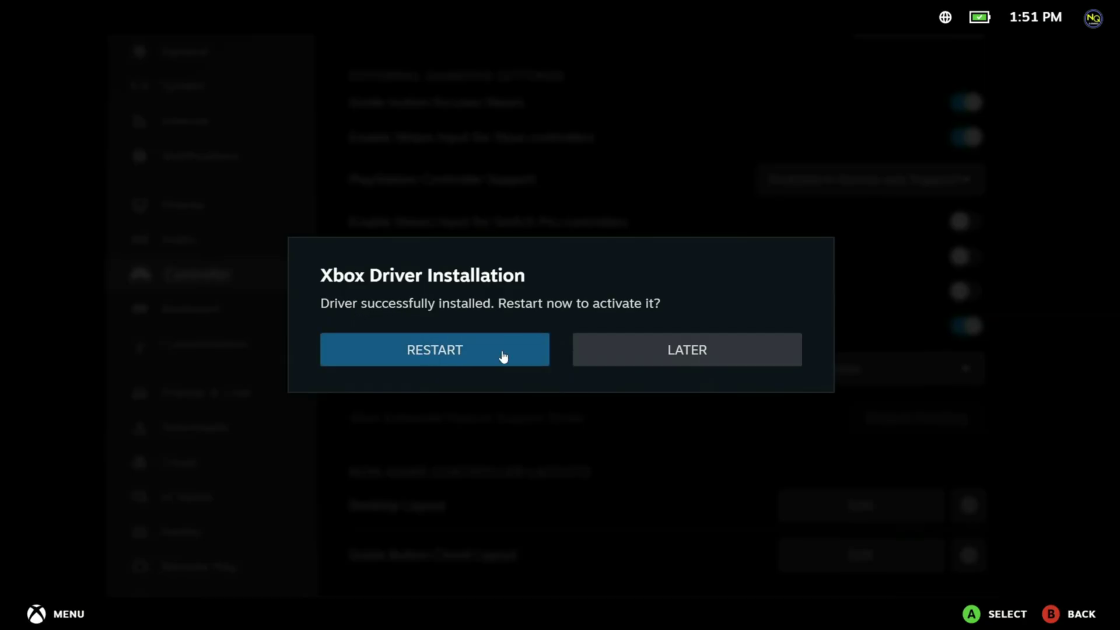
pyautogui.click(503, 354)
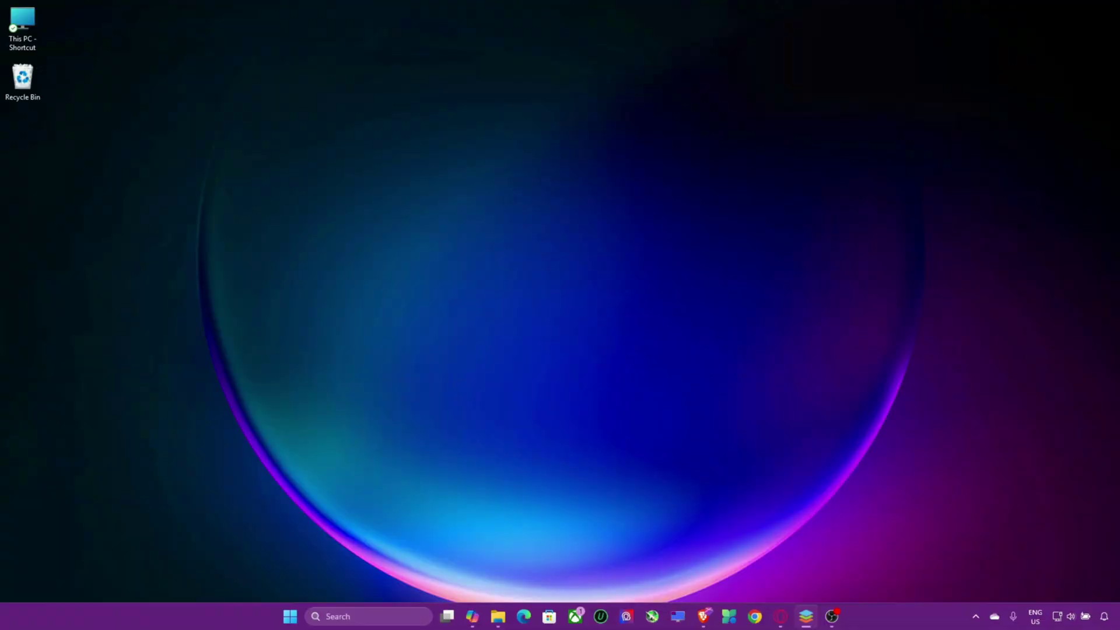
pyautogui.click(355, 617)
pyautogui.write('steam')
# Step: Launch Steam and open the Controller Configurator from Steel Hunters' Controller properties
pyautogui.press('Return')
pyautogui.click(306, 101)
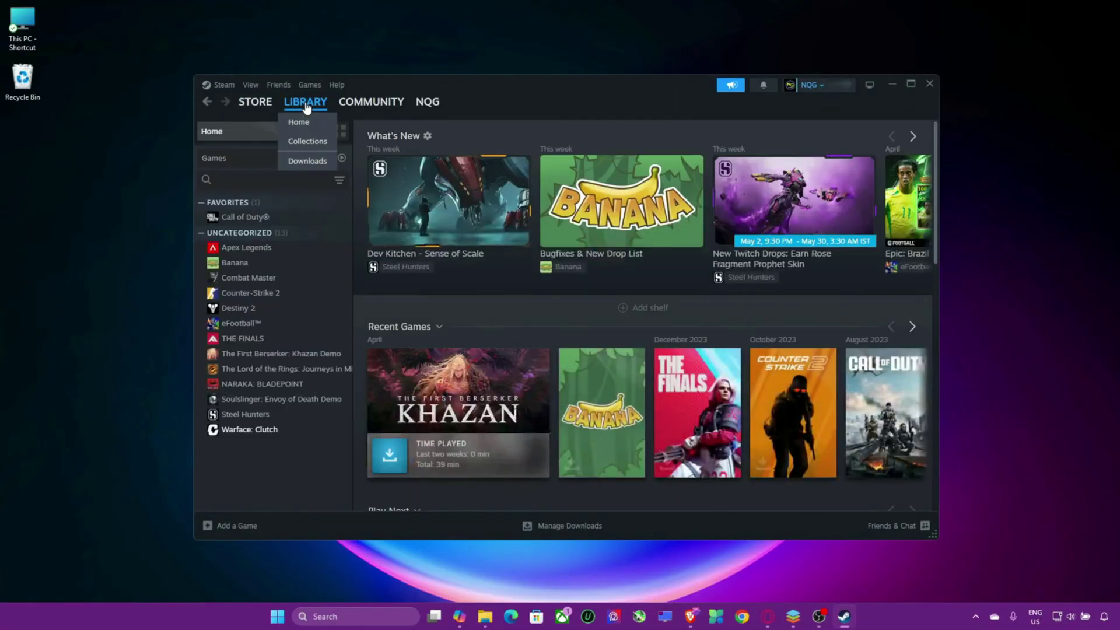
pyautogui.rightClick(241, 420)
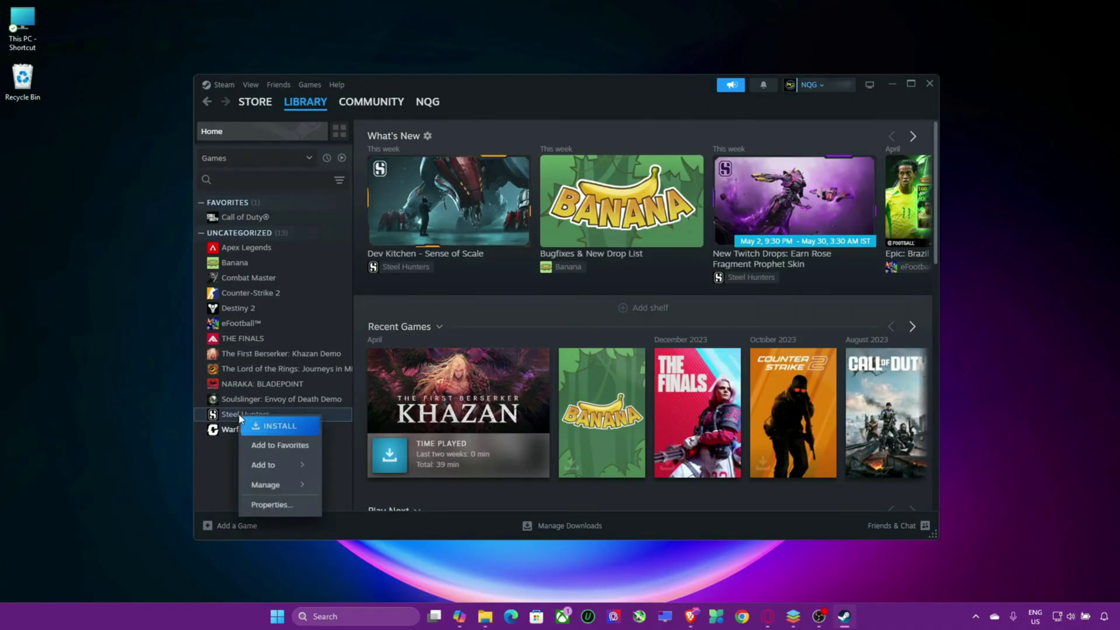
pyautogui.click(281, 506)
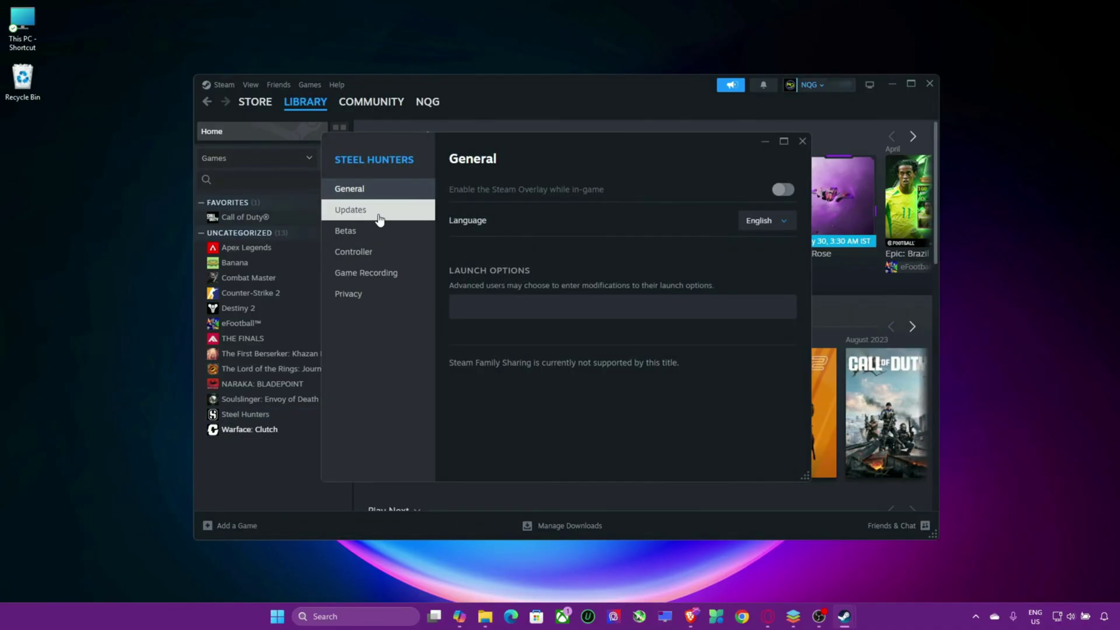
pyautogui.click(378, 251)
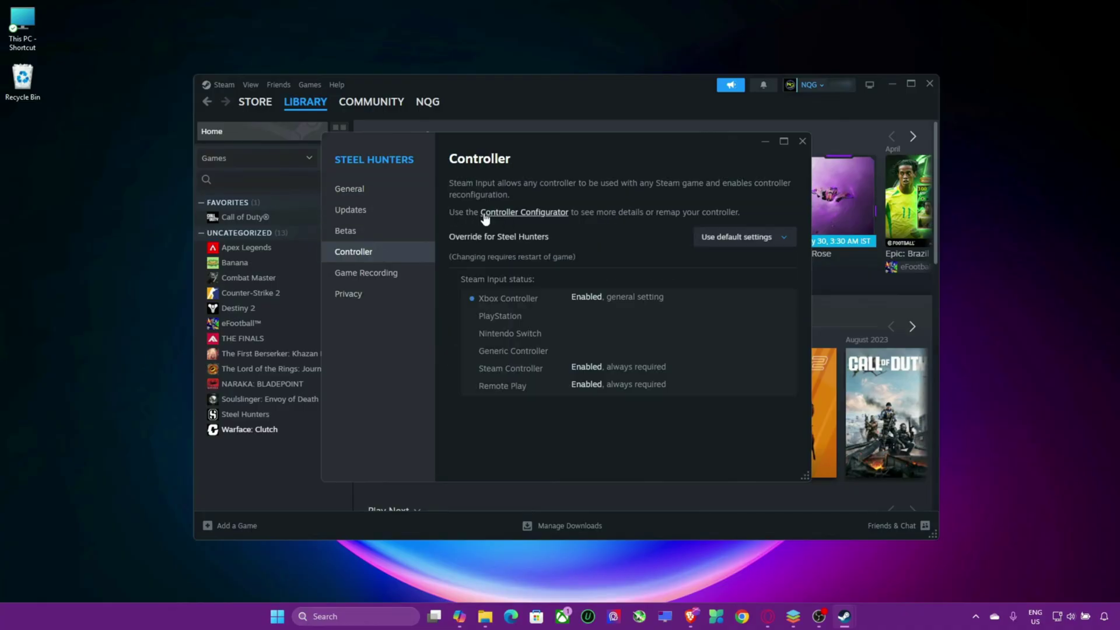
pyautogui.click(542, 214)
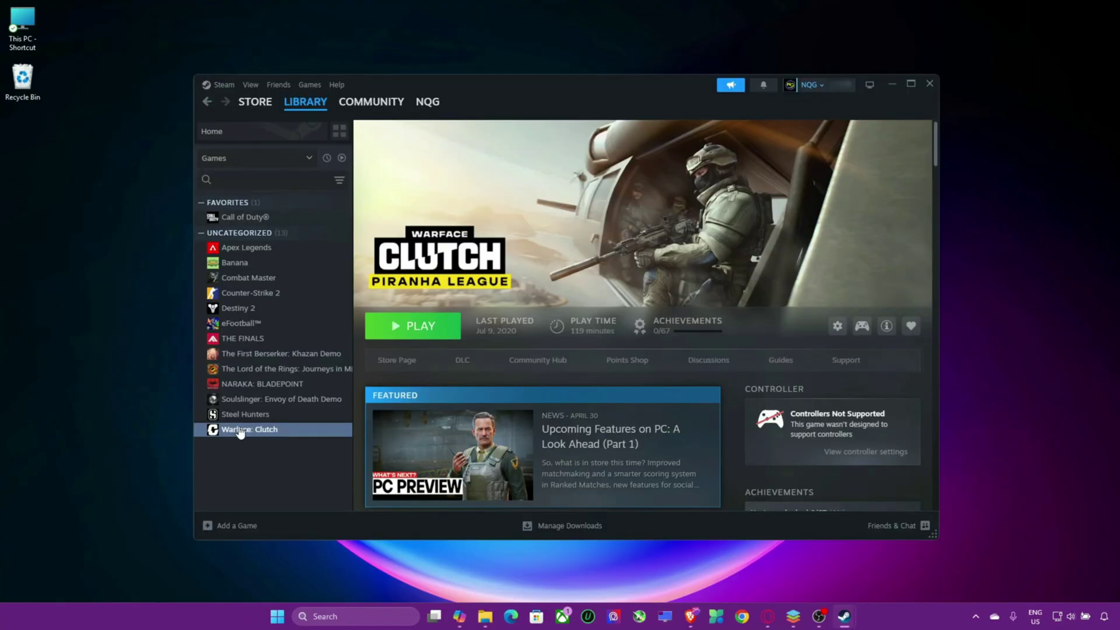
# Step: Browse Warface: Clutch layouts, previewing the Keyboard (WASD) and Mouse template and community layouts
pyautogui.rightClick(238, 429)
pyautogui.moveTo(267, 497)
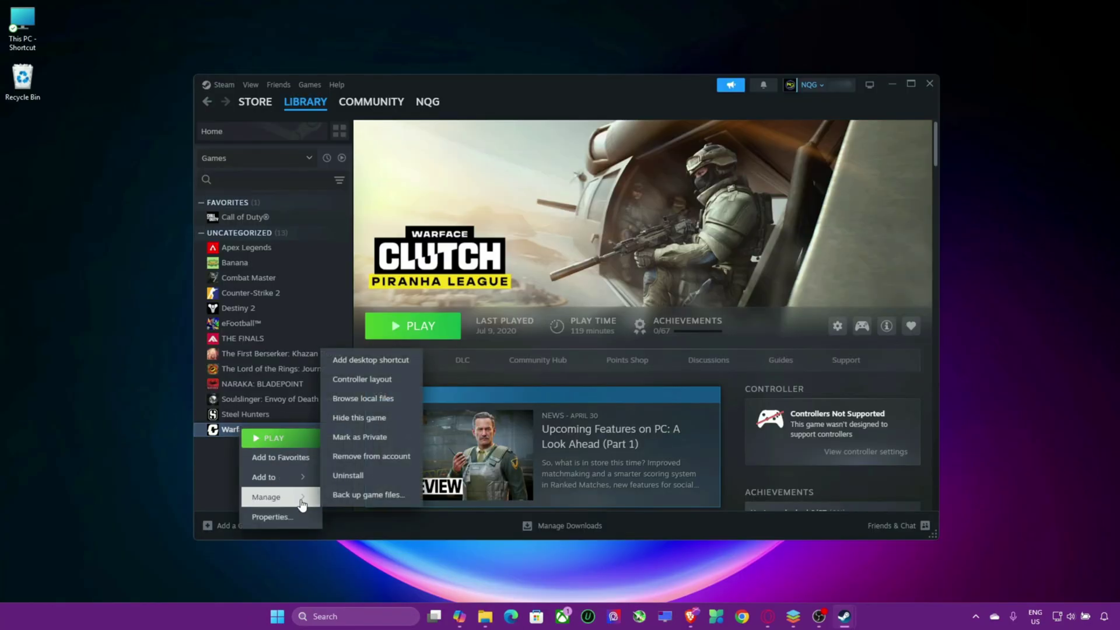
pyautogui.click(372, 386)
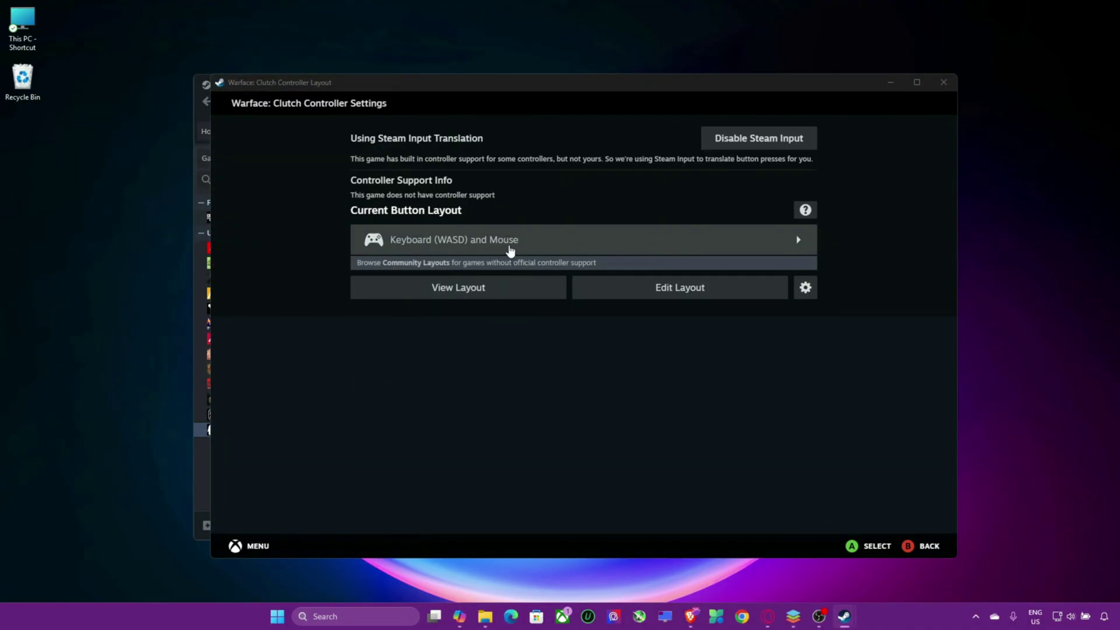
pyautogui.click(569, 252)
pyautogui.click(563, 256)
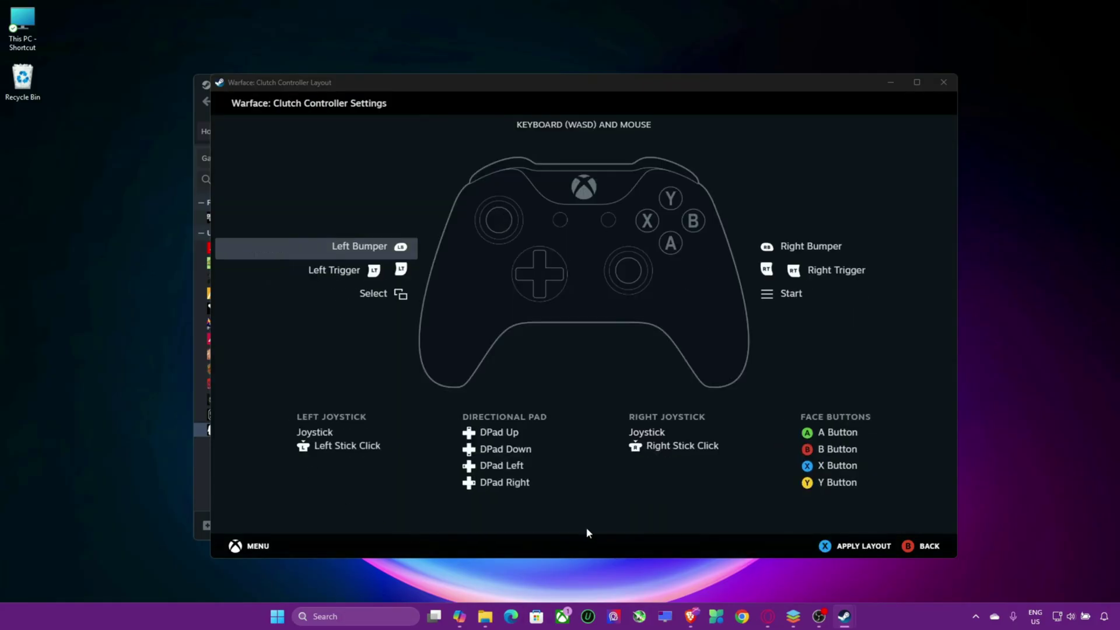
pyautogui.click(858, 545)
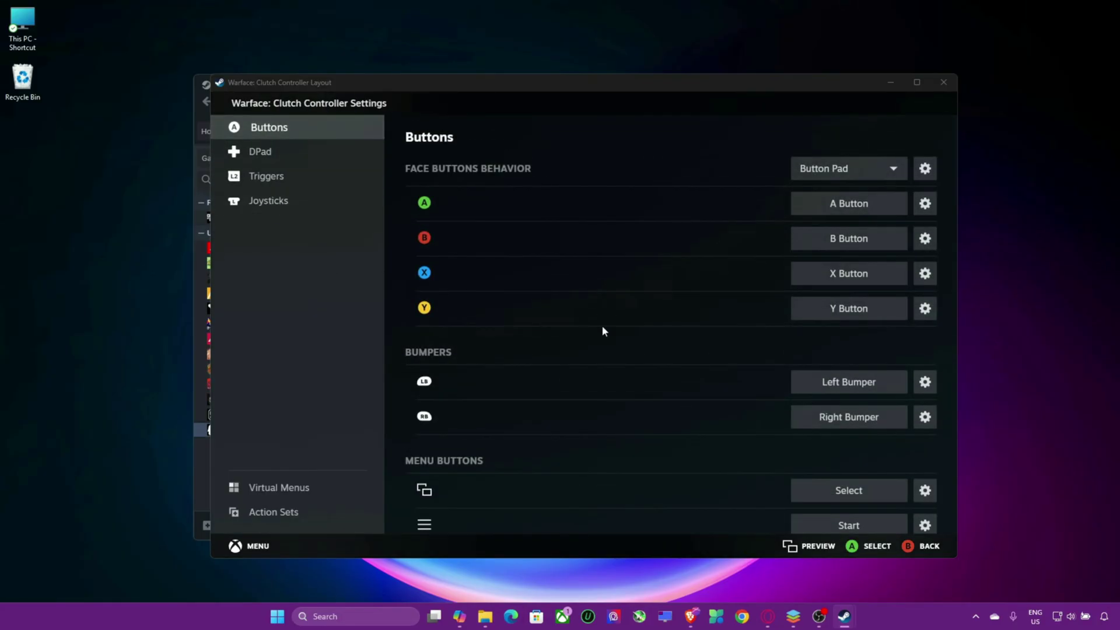
pyautogui.click(590, 131)
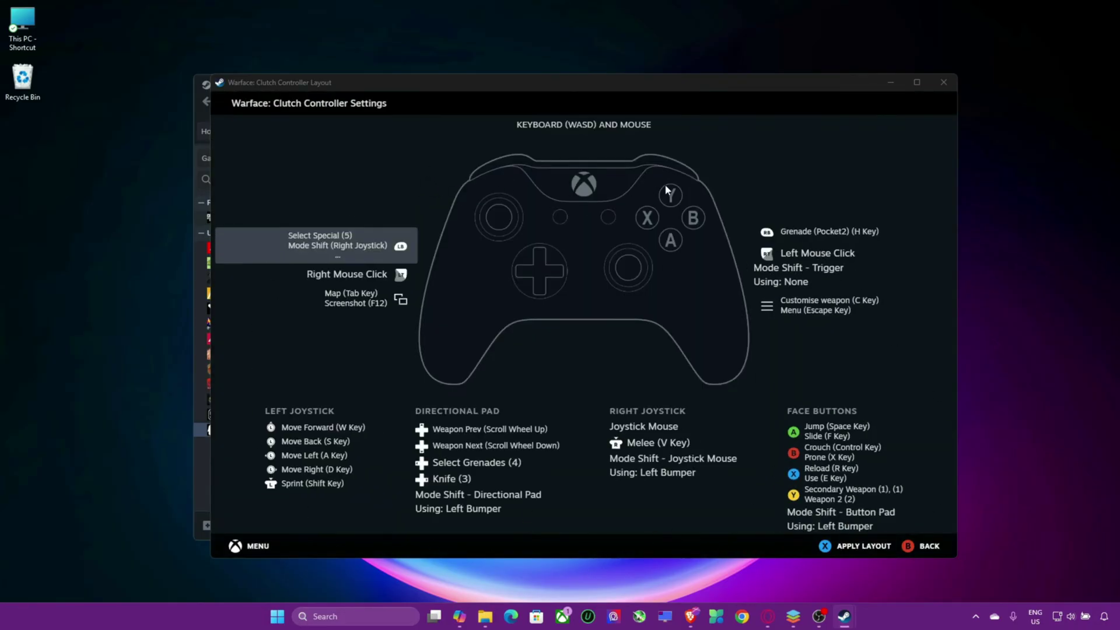
pyautogui.press('Escape')
pyautogui.scroll(-2, 522, 371)
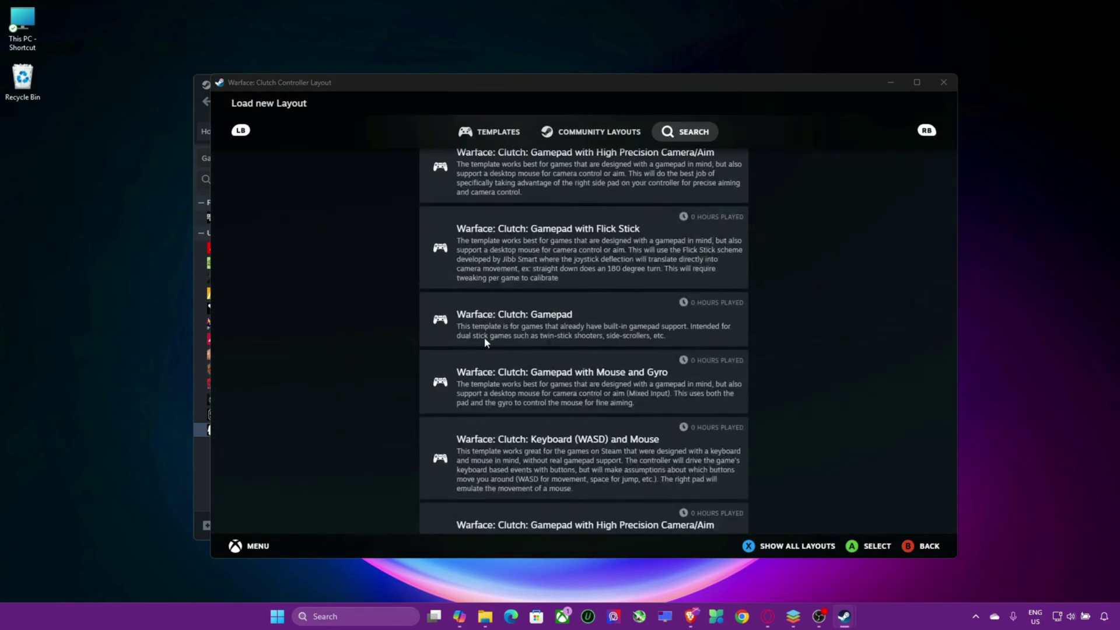
pyautogui.scroll(3, 516, 398)
pyautogui.scroll(1, 516, 399)
pyautogui.scroll(-3, 507, 398)
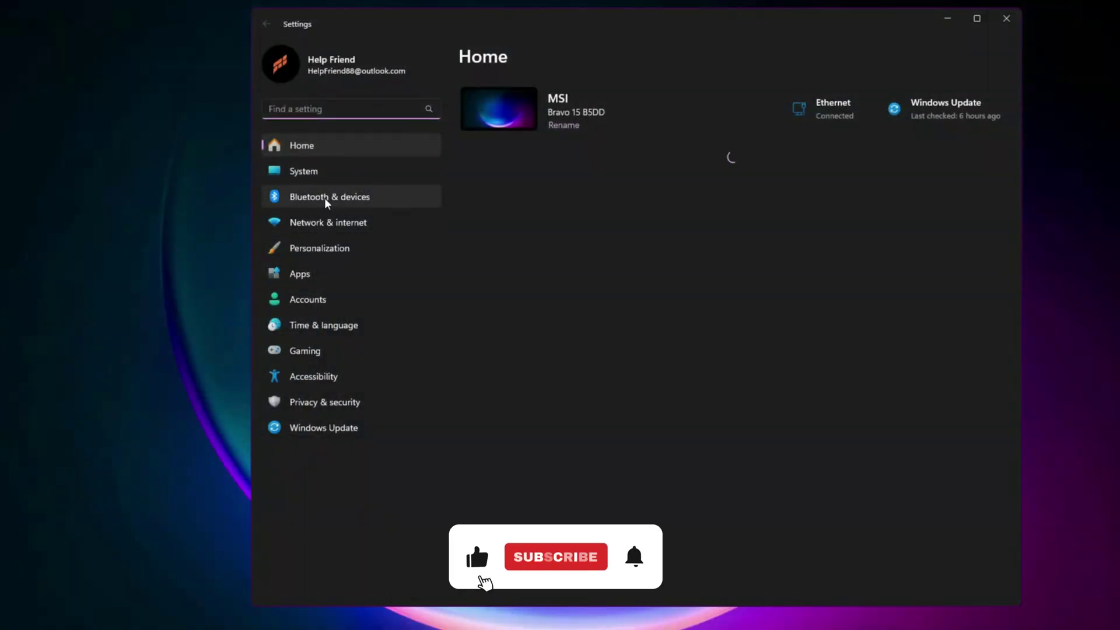
# Step: Open Bluetooth & devices and the full device list to check the Xbox controller
pyautogui.click(325, 198)
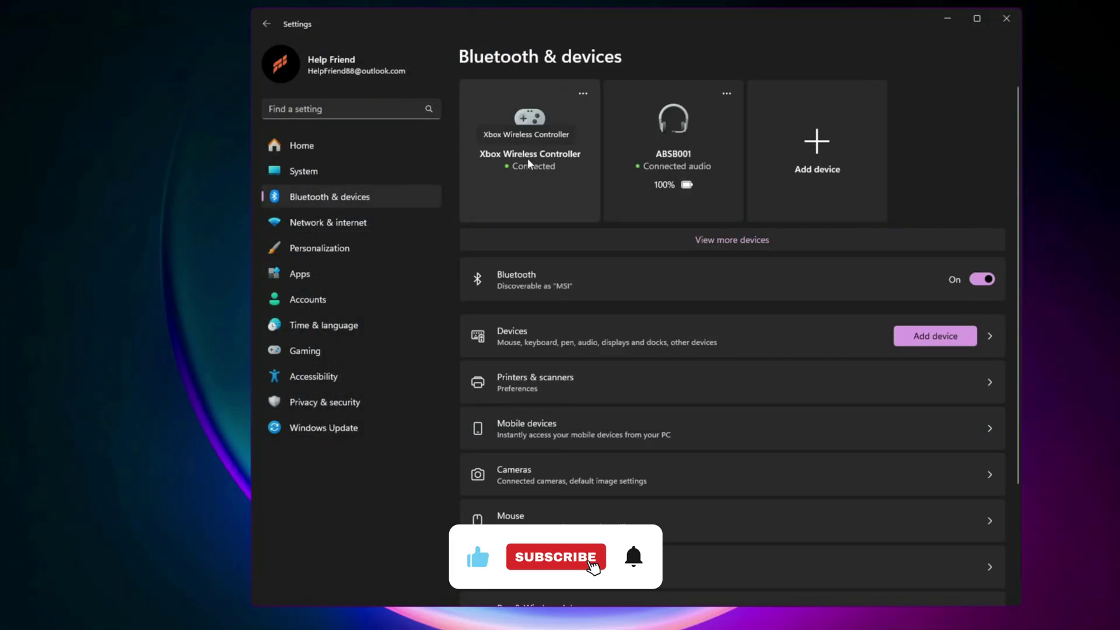
pyautogui.click(875, 342)
pyautogui.scroll(-2, 706, 386)
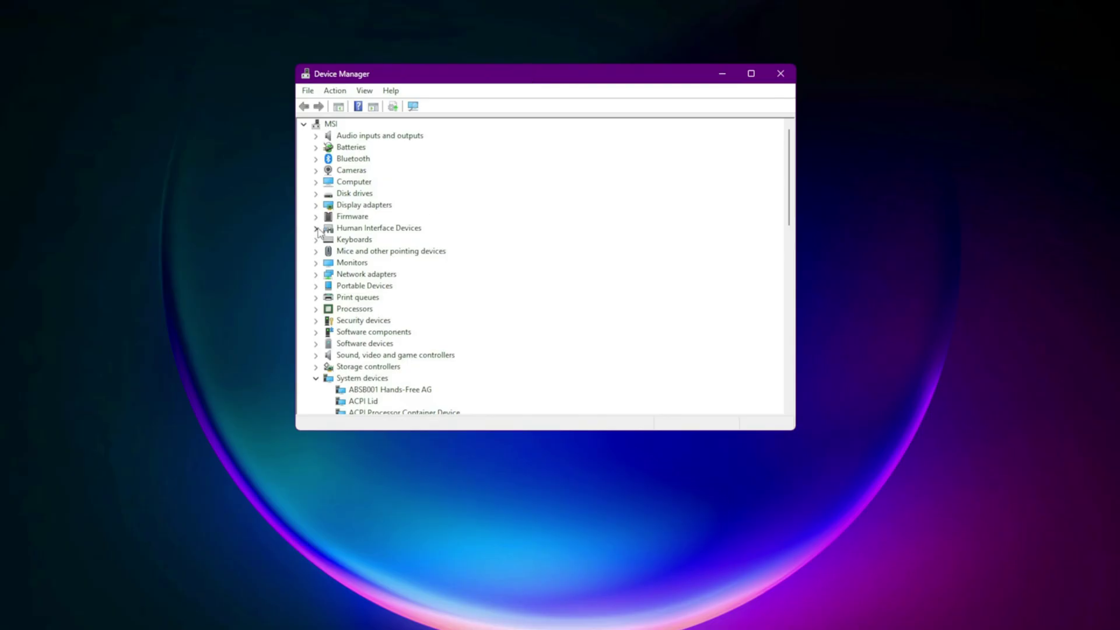
# Step: Expand Human Interface Devices and open driver options for the Bluetooth XINPUT compatible input device
pyautogui.click(320, 228)
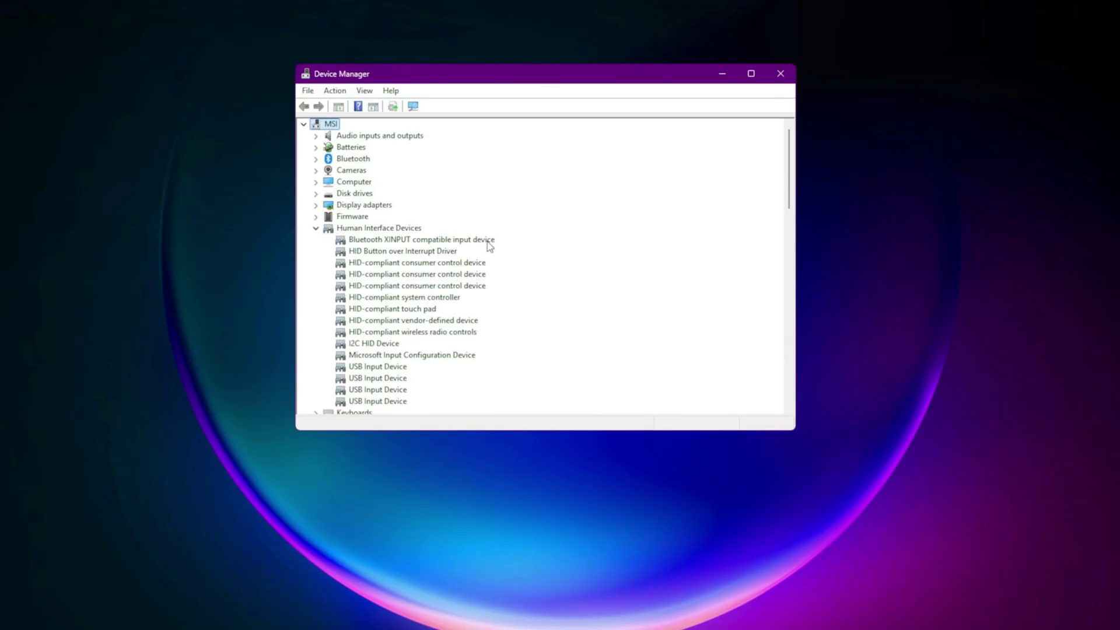
pyautogui.rightClick(459, 240)
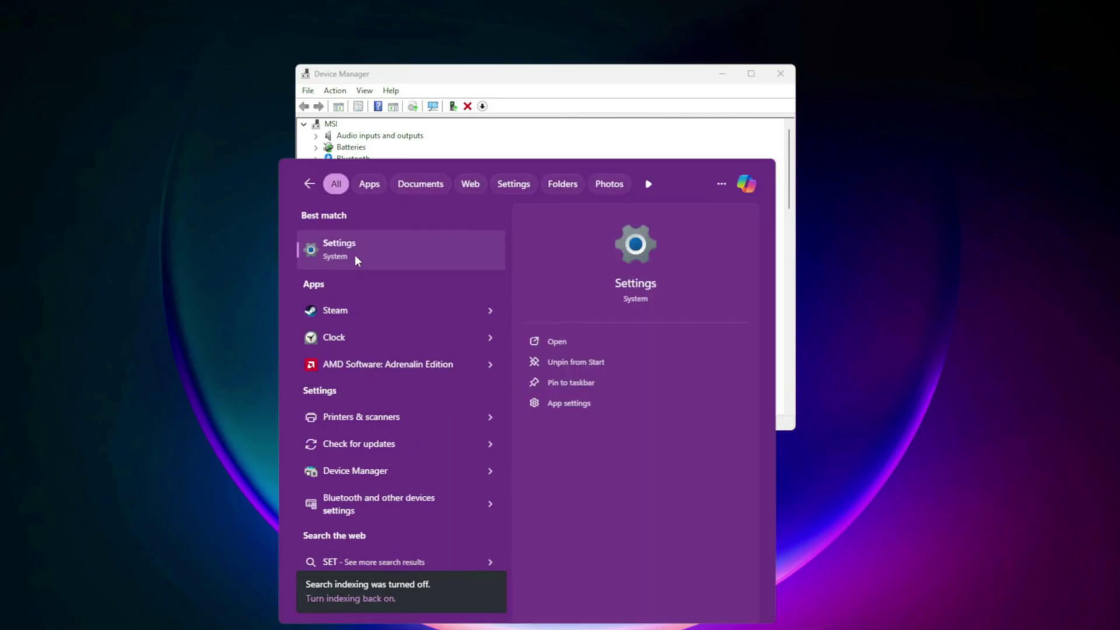
pyautogui.write('SET')
# Step: Relaunch Settings, go to Windows Update, and run Check for updates
pyautogui.click(354, 254)
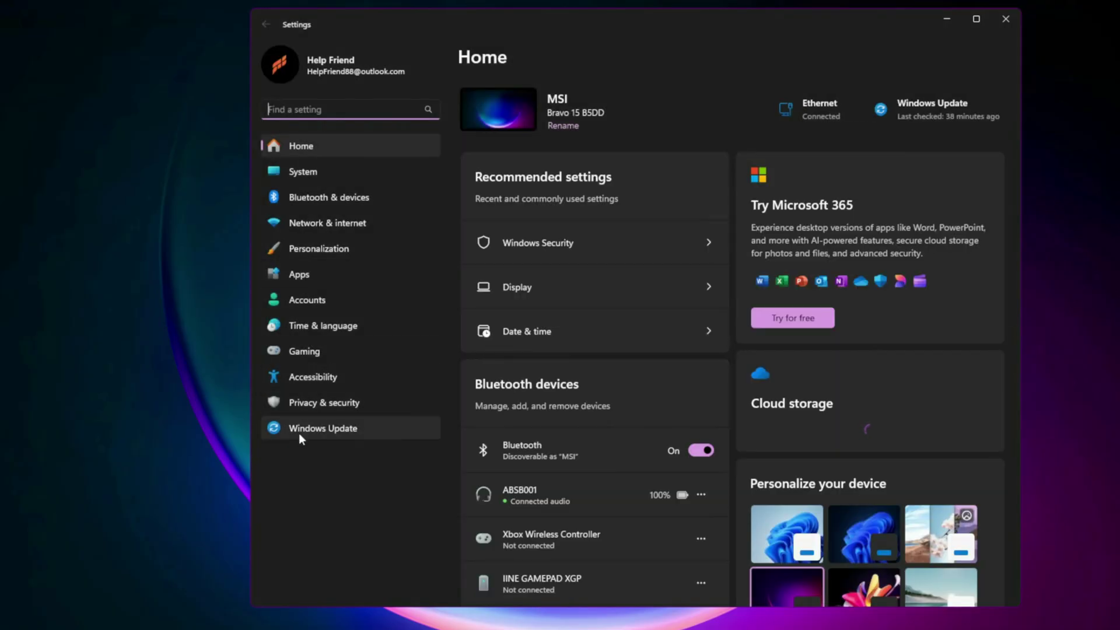
pyautogui.click(298, 433)
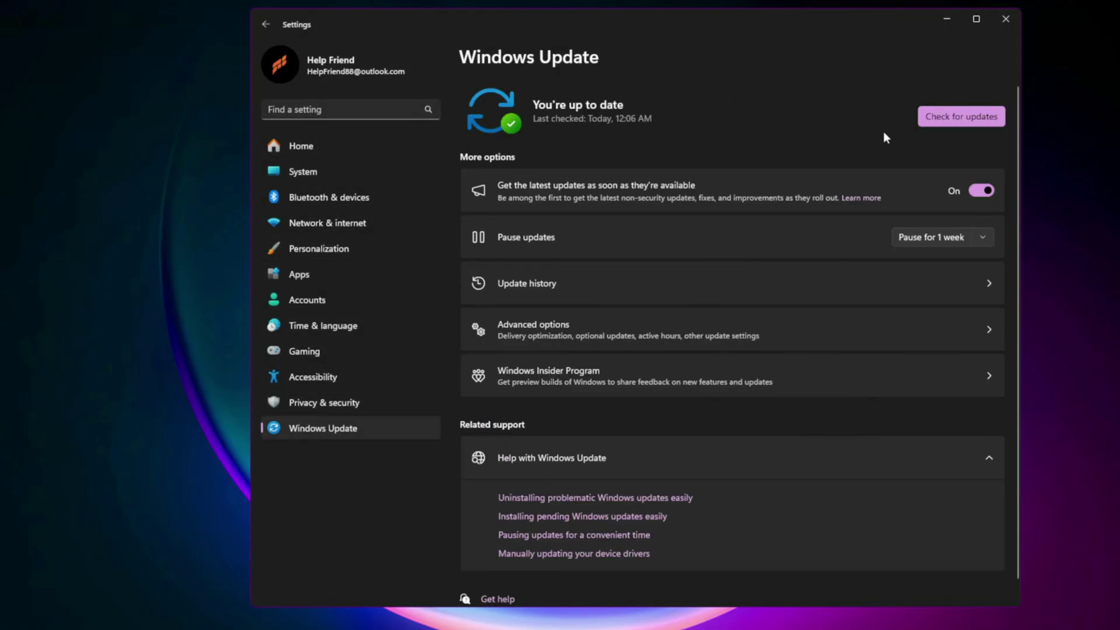
pyautogui.click(951, 118)
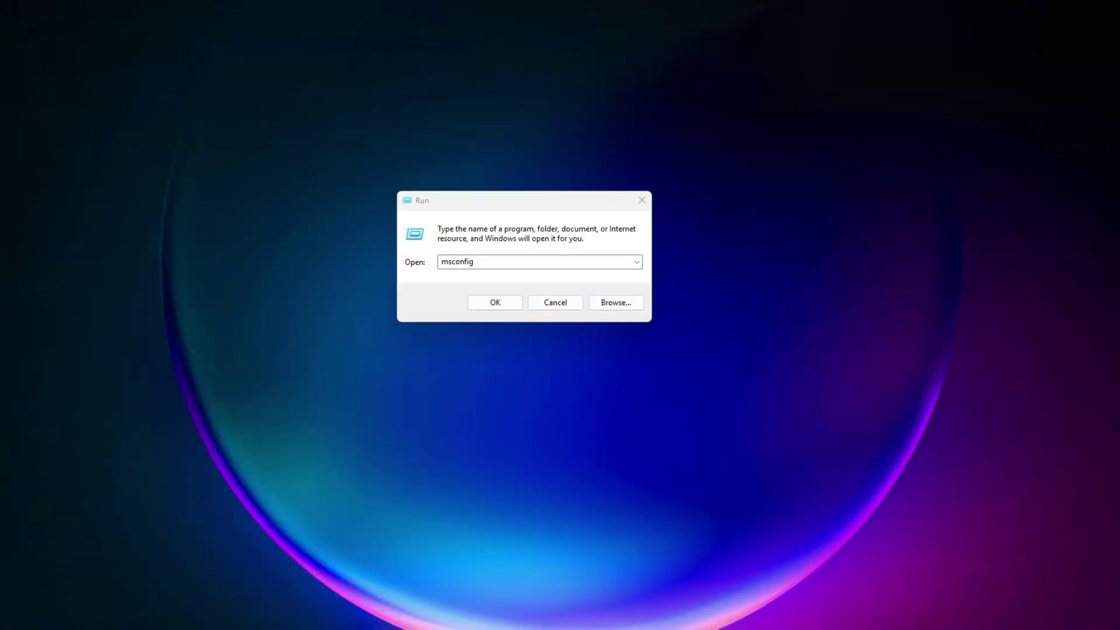
# Step: Open System Properties and reach the Virtual Memory settings through Advanced Performance options
pyautogui.click(449, 260)
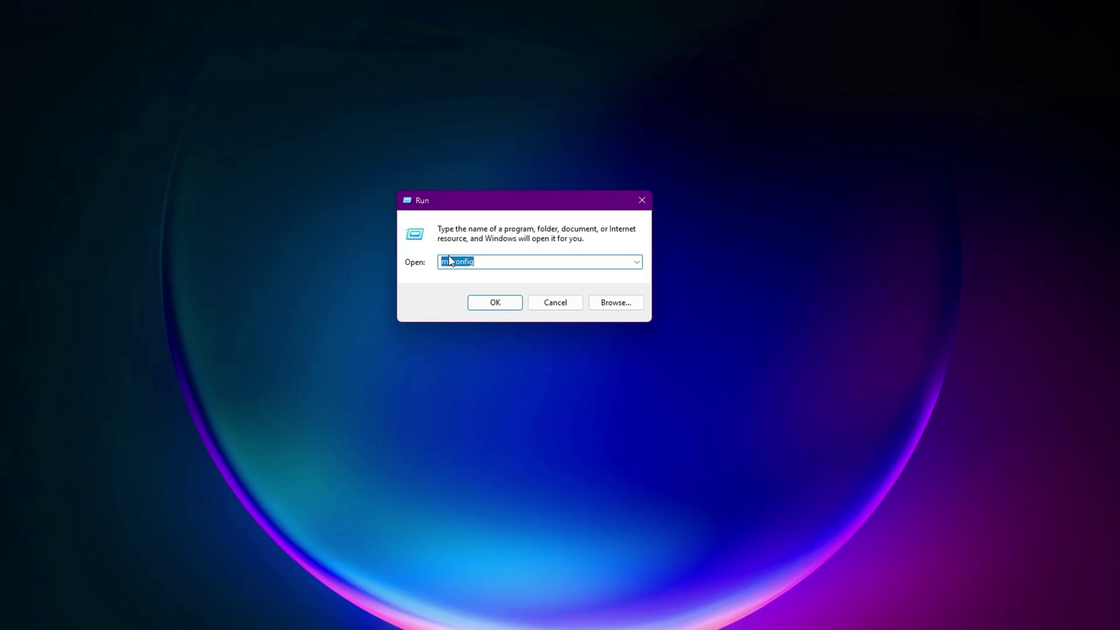
pyautogui.click(509, 299)
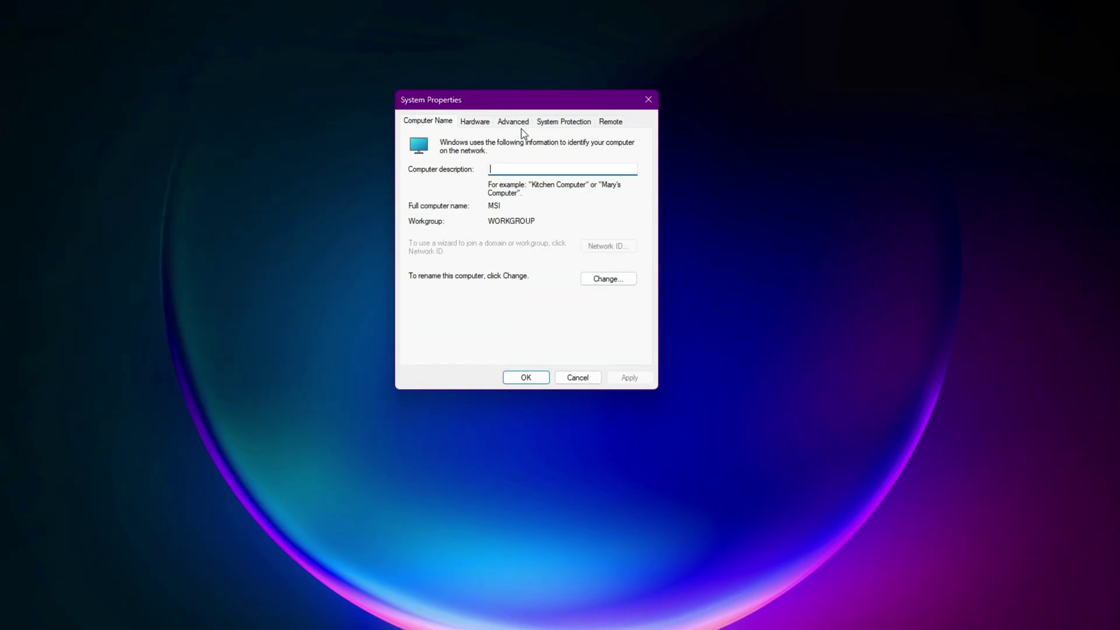
pyautogui.click(519, 126)
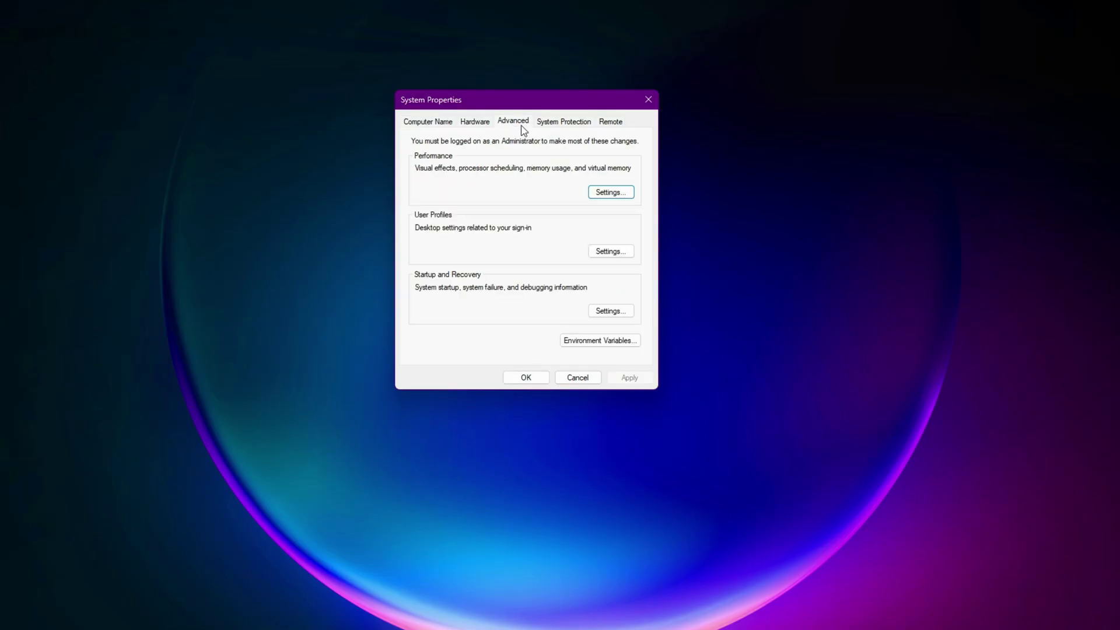
pyautogui.click(599, 194)
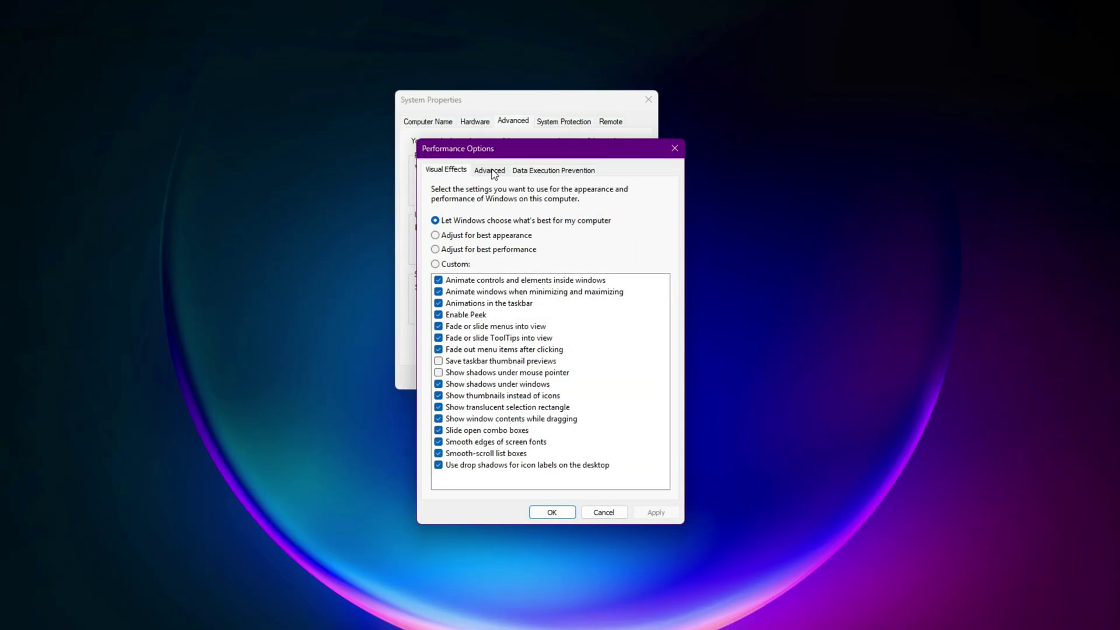
pyautogui.click(491, 173)
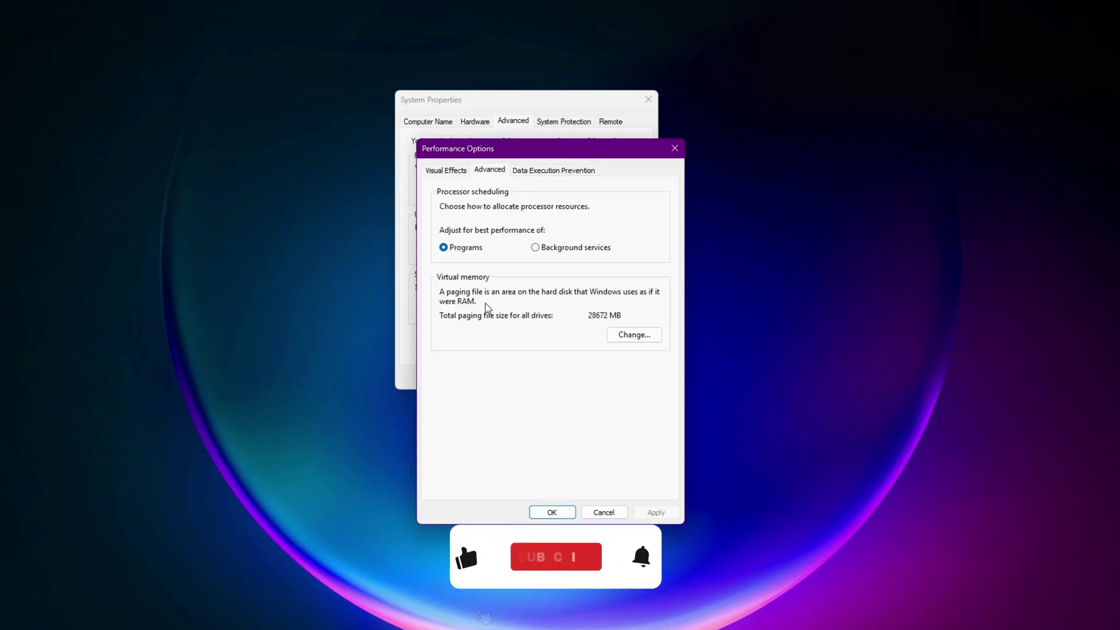
pyautogui.click(629, 333)
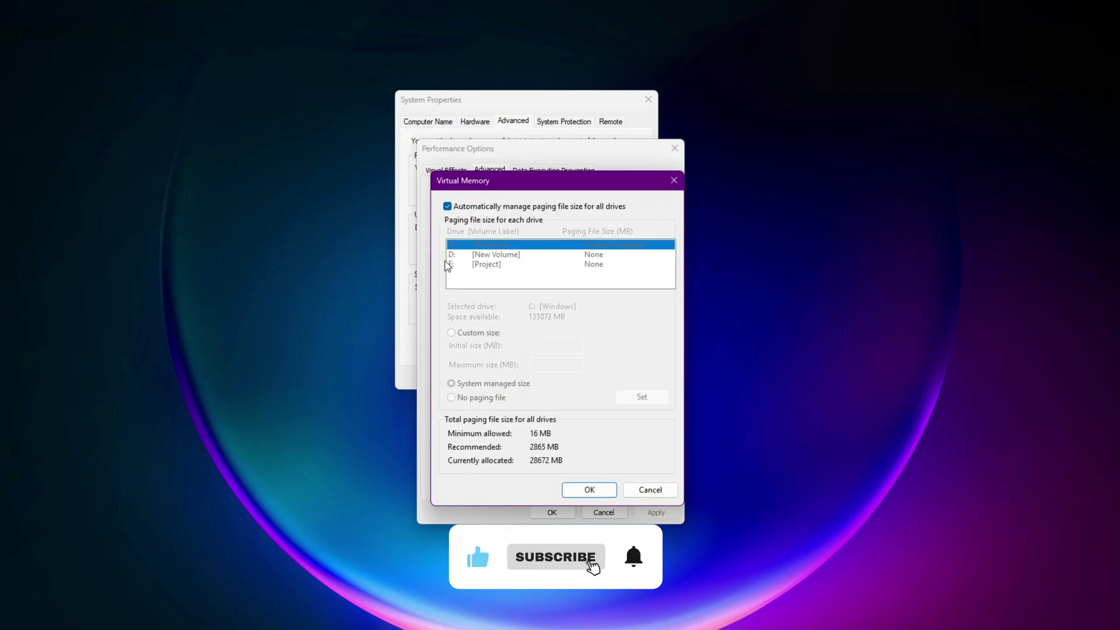
# Step: Give drive C a custom paging file of 4096 MB initial and 8192 MB maximum
pyautogui.click(448, 208)
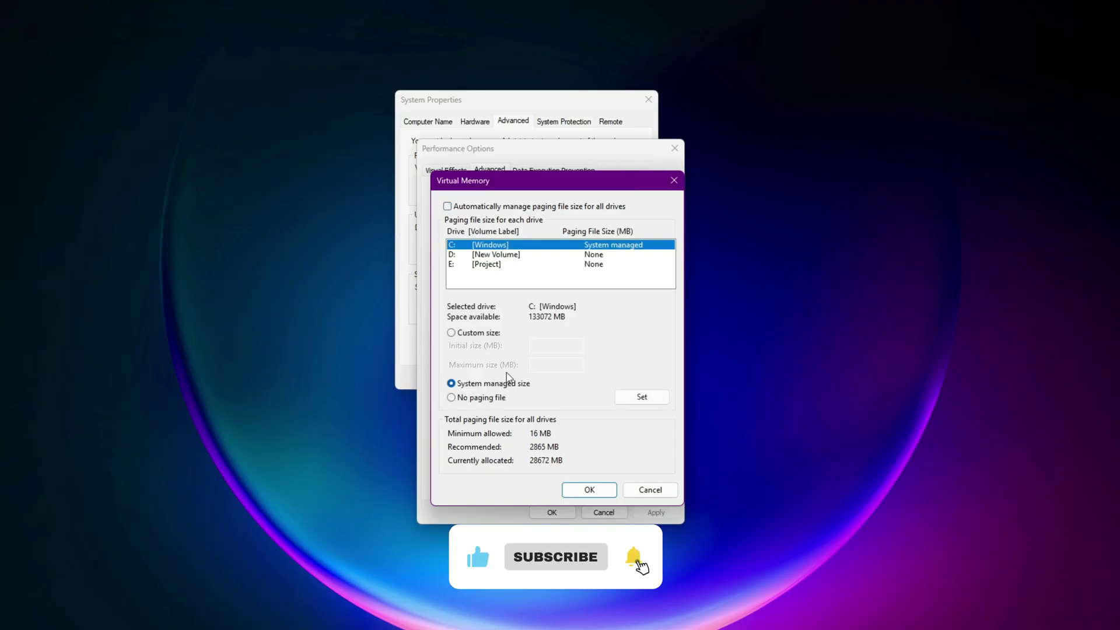
pyautogui.click(451, 334)
pyautogui.click(566, 346)
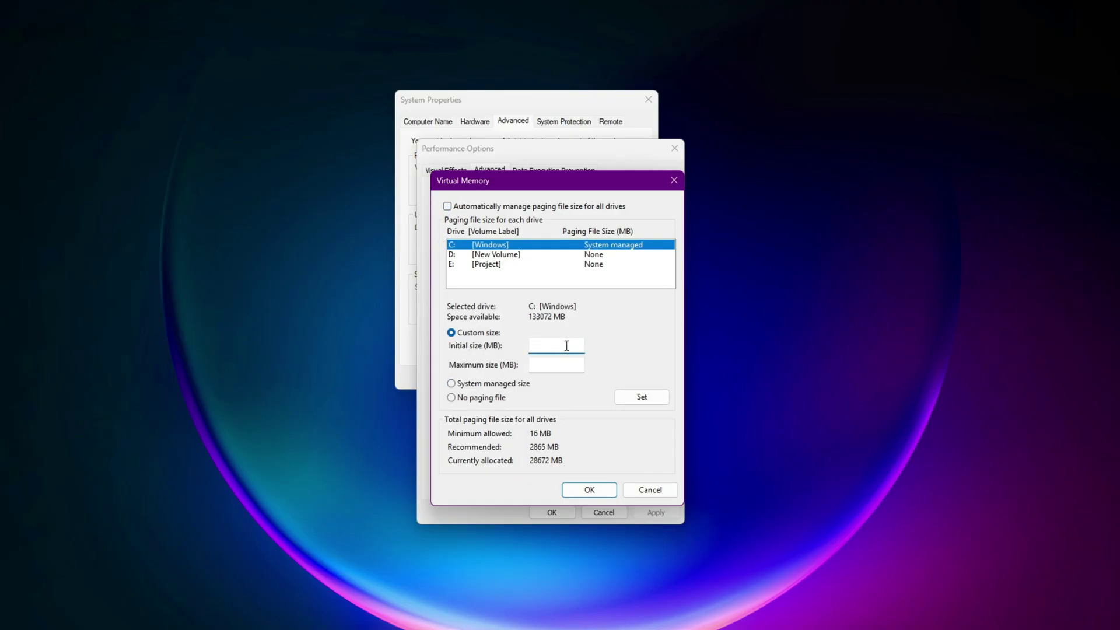
pyautogui.write('4096')
pyautogui.click(566, 367)
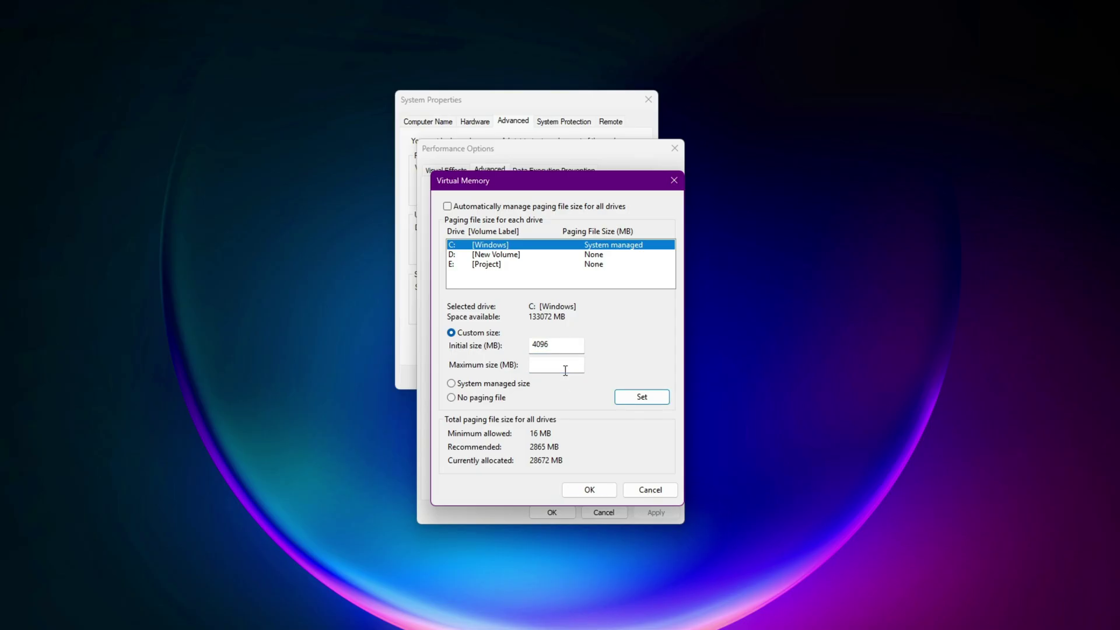
pyautogui.write('8192')
pyautogui.click(675, 181)
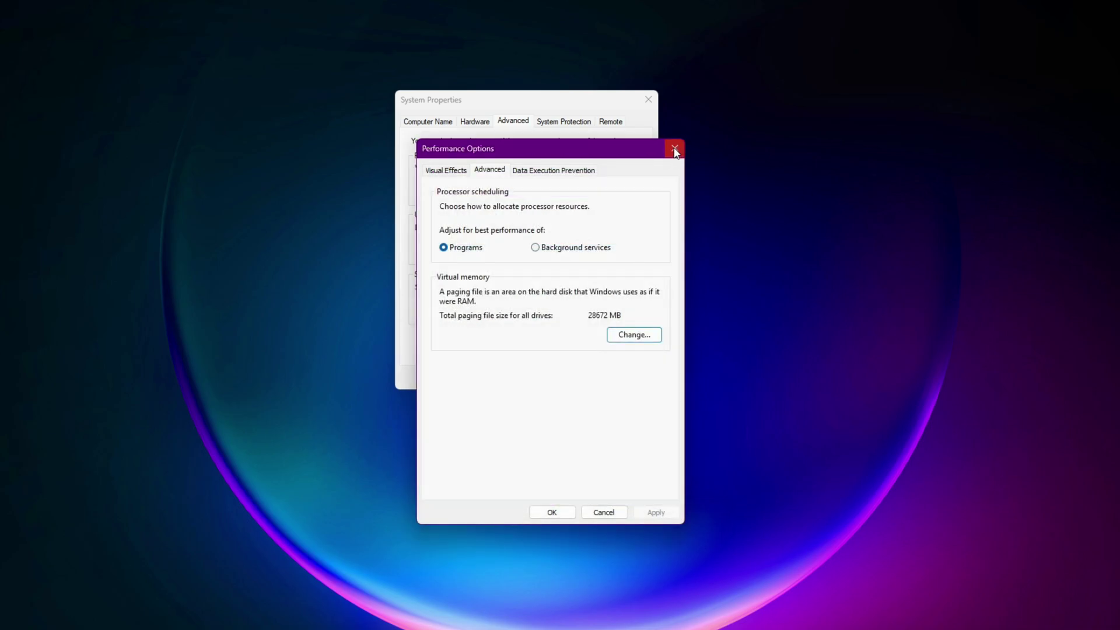
# Step: Close the Performance Options and System Properties windows
pyautogui.click(673, 149)
pyautogui.click(645, 101)
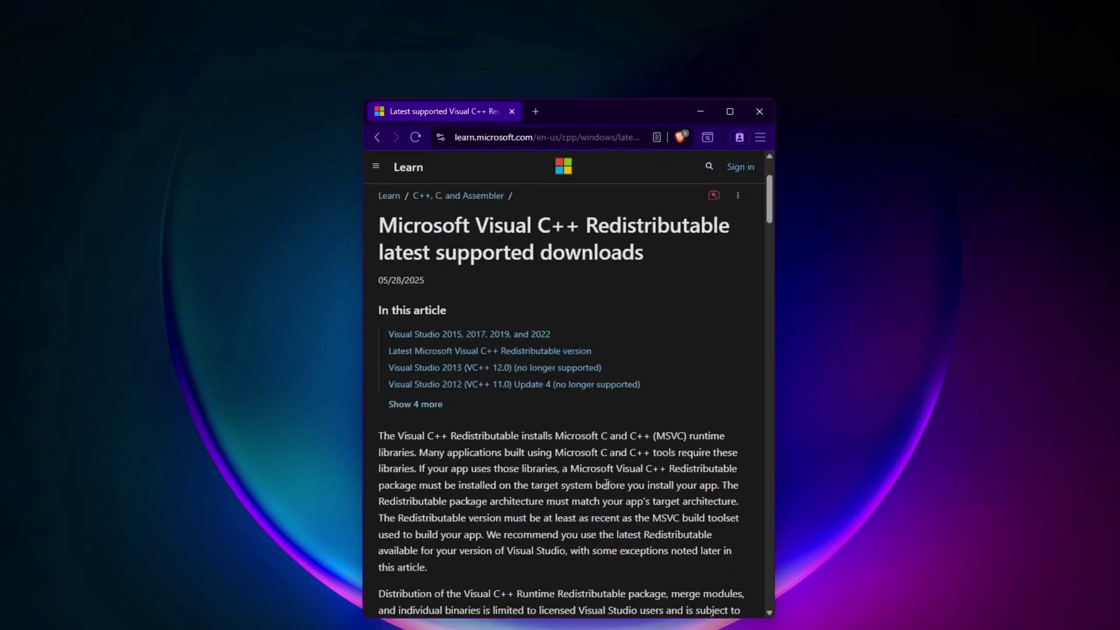
pyautogui.scroll(-5, 603, 486)
pyautogui.scroll(-3, 602, 497)
pyautogui.scroll(-3, 602, 498)
pyautogui.scroll(-4, 604, 500)
pyautogui.scroll(1, 526, 481)
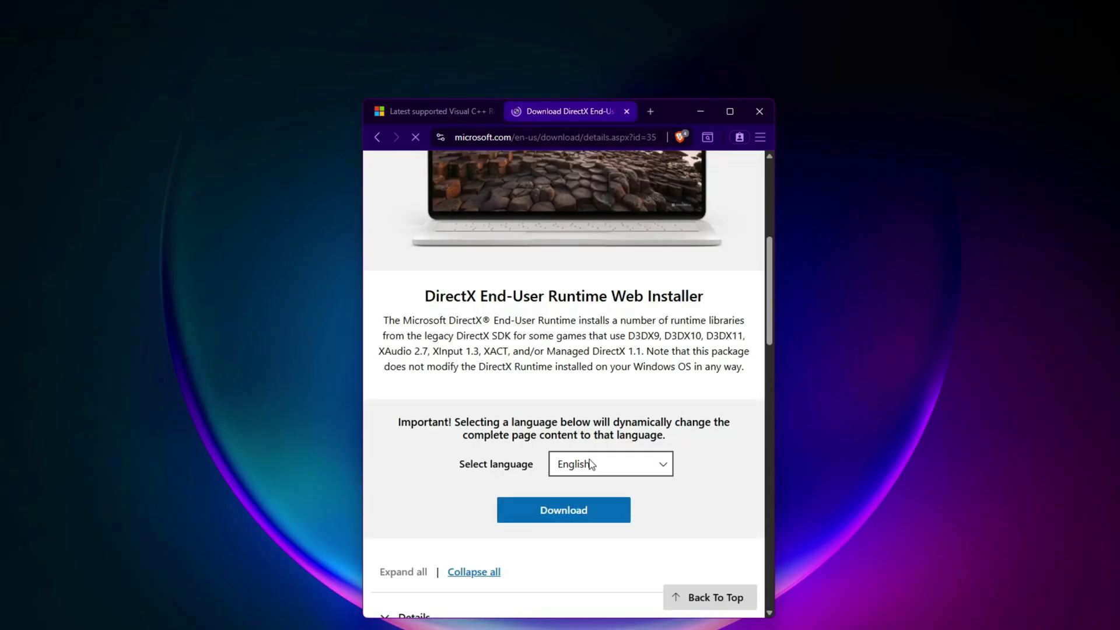
pyautogui.scroll(-2, 592, 467)
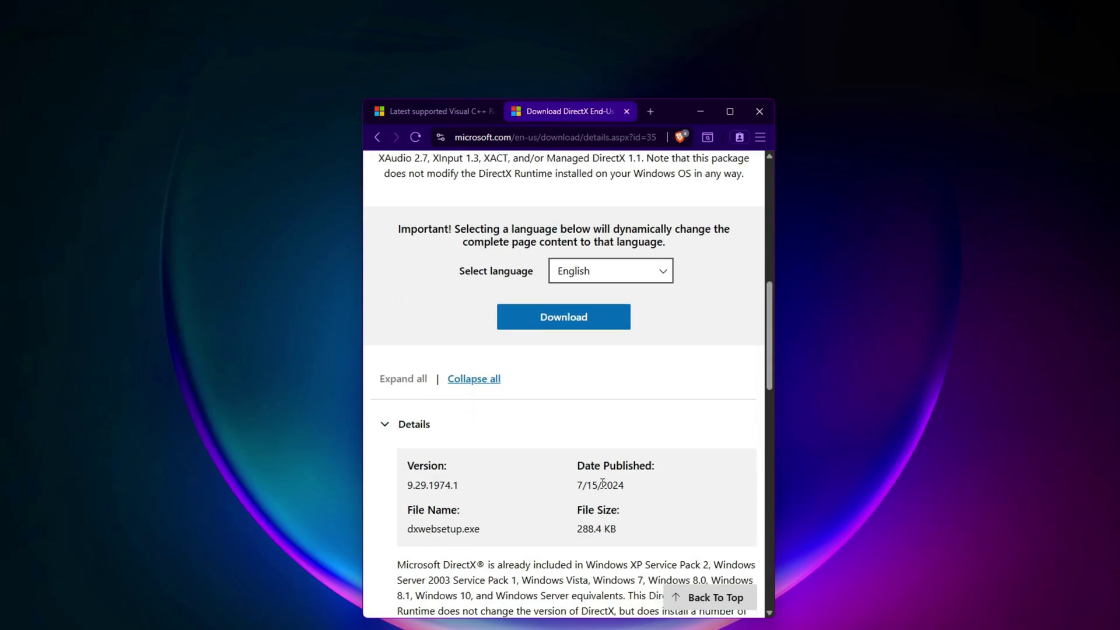
pyautogui.scroll(-2, 603, 484)
pyautogui.scroll(2, 602, 490)
pyautogui.scroll(-3, 603, 499)
pyautogui.scroll(-2, 602, 503)
pyautogui.scroll(4, 604, 503)
pyautogui.scroll(2, 612, 501)
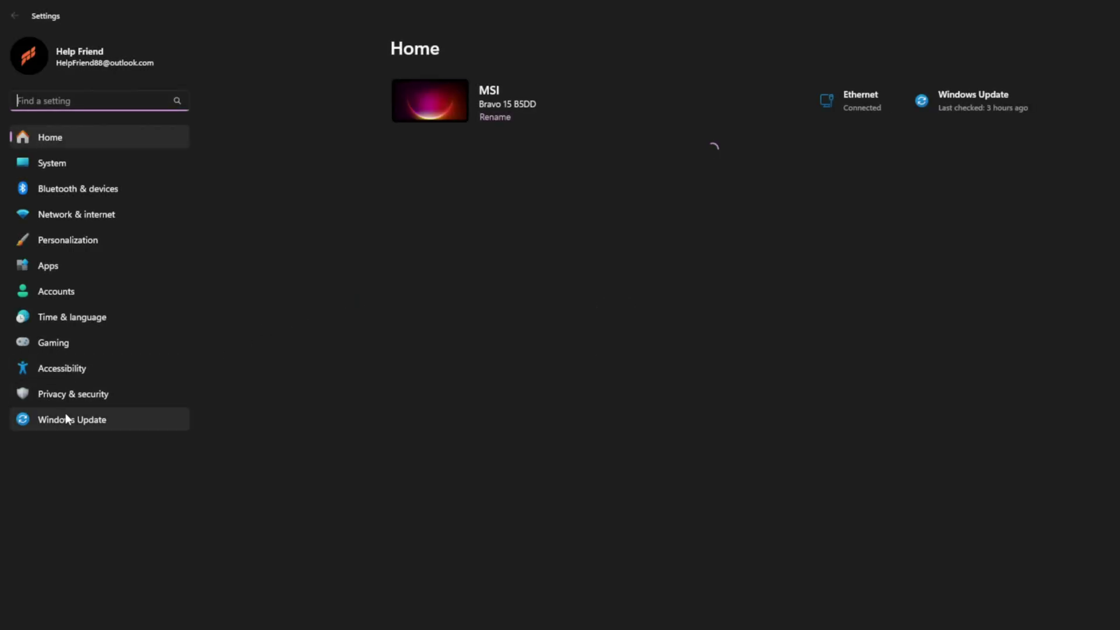
# Step: Go to Windows Update and start a fresh check for new updates
pyautogui.click(66, 421)
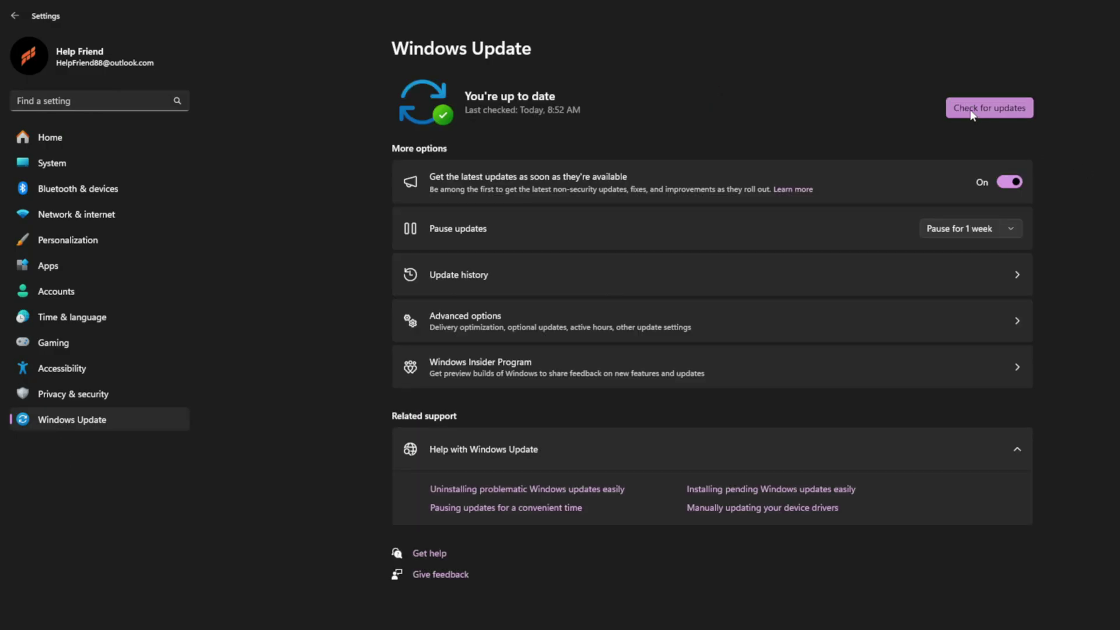
pyautogui.click(975, 112)
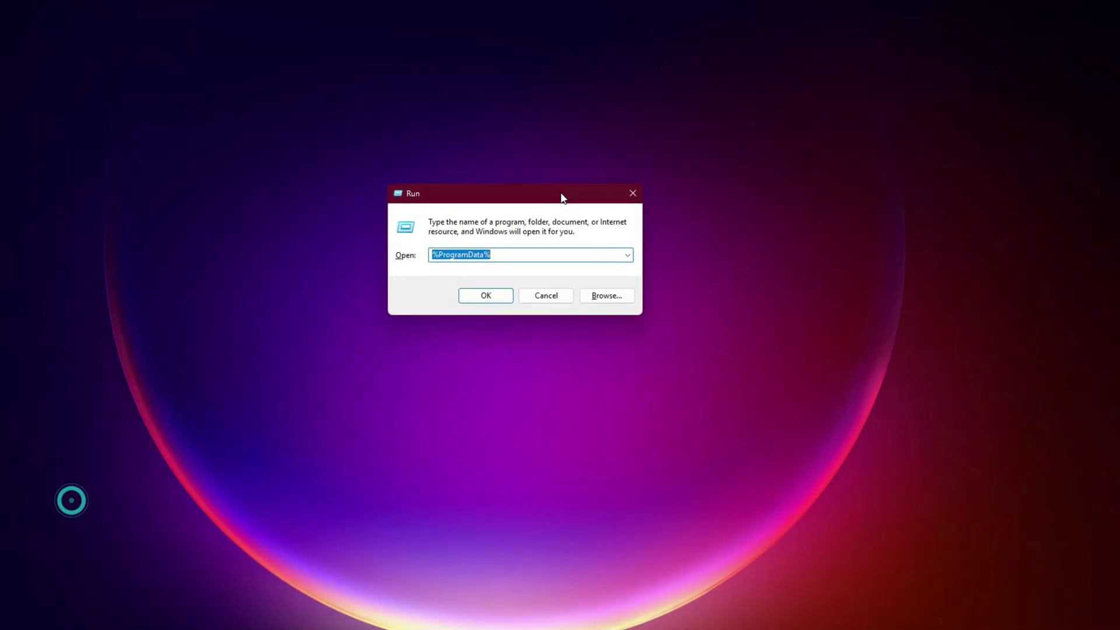
pyautogui.write('RE')
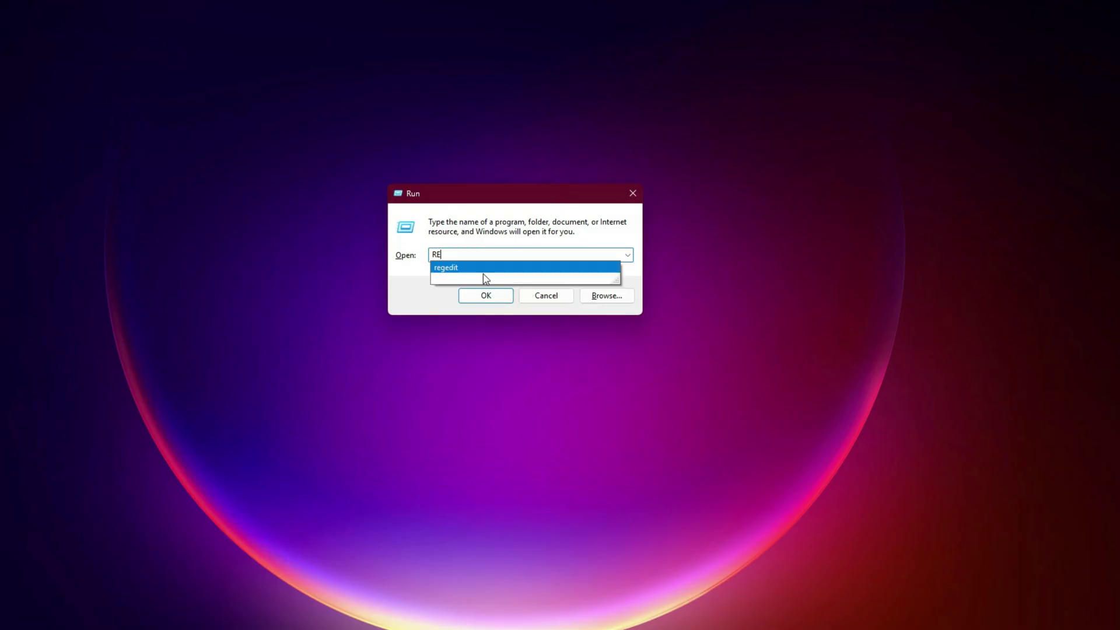
# Step: Launch Registry Editor from the regedit suggestion in the Run dialog
pyautogui.click(483, 272)
pyautogui.click(486, 297)
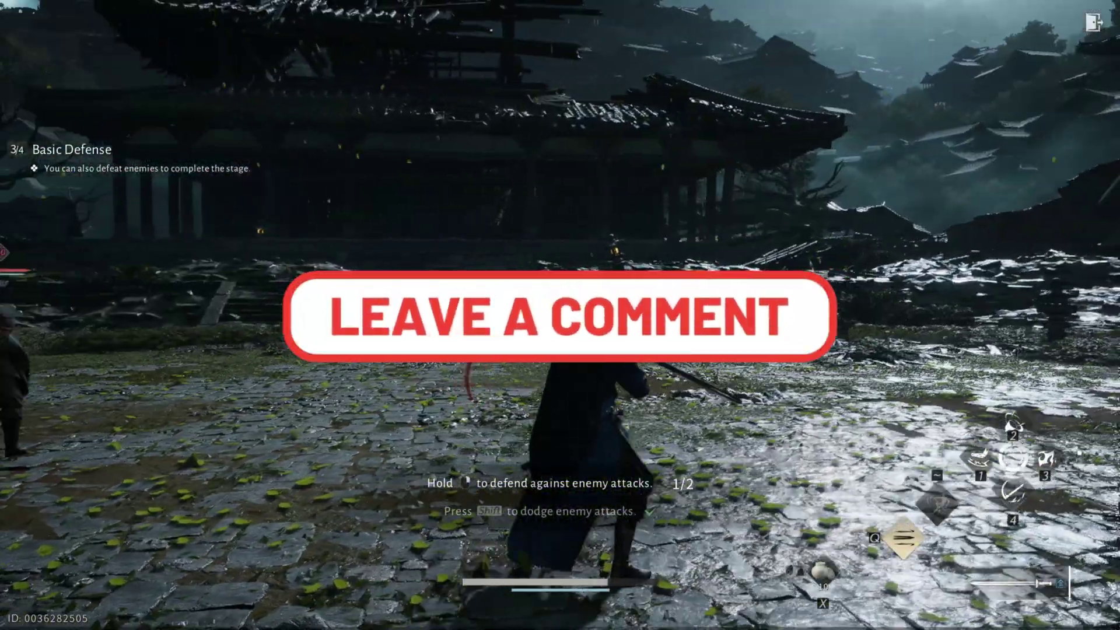
# Step: Dodge, block and strike the enemy three times, then use medicine for HP
pyautogui.press('shift')
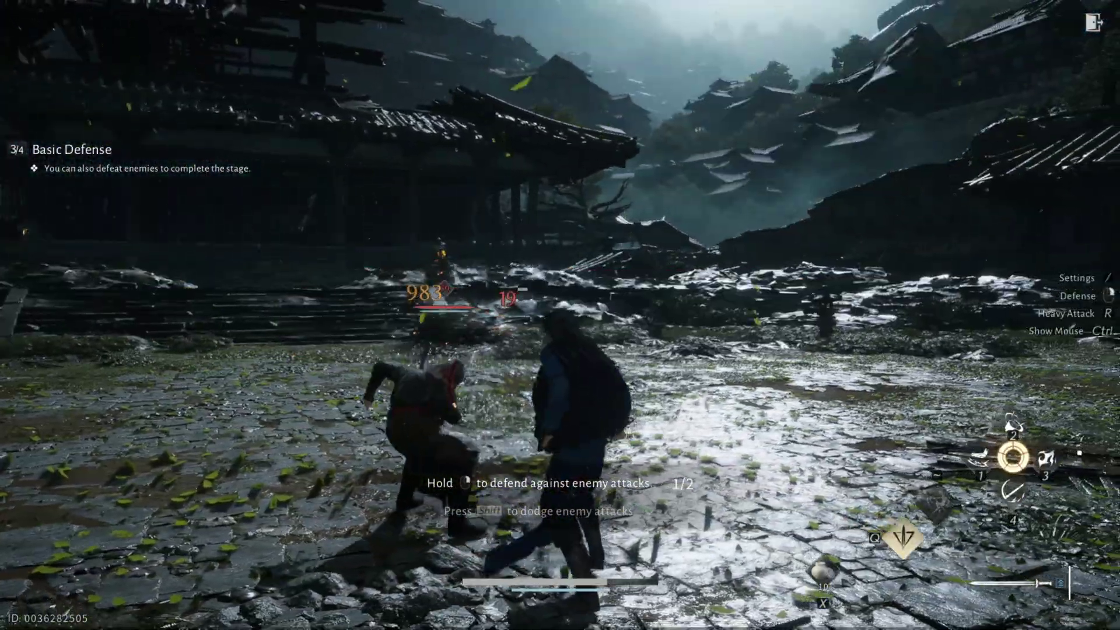
pyautogui.rightClick(561, 315)
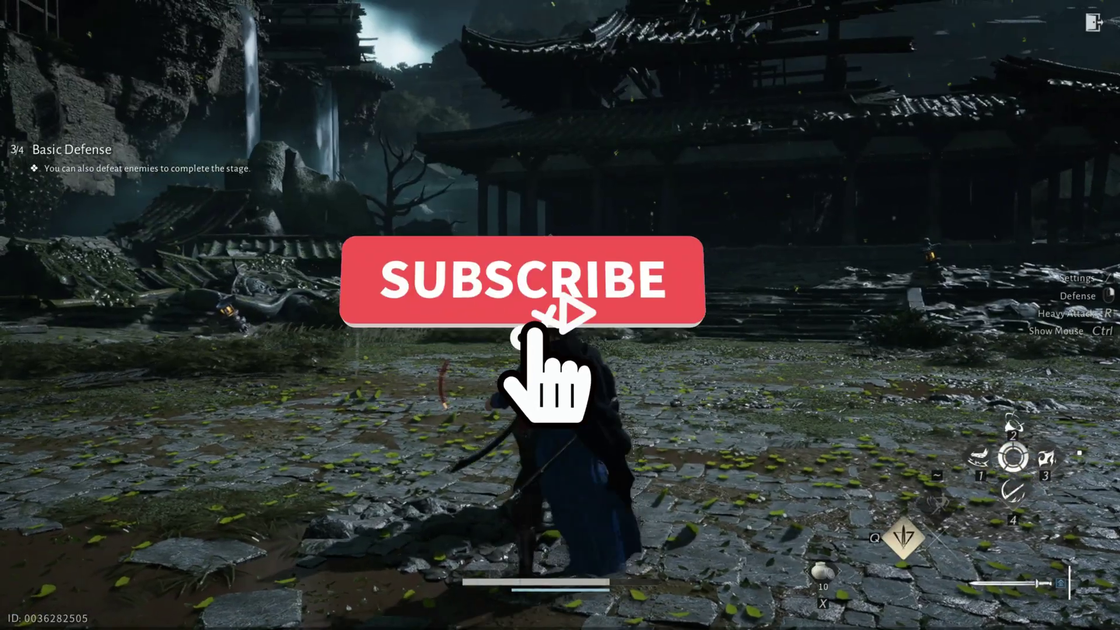
pyautogui.click(560, 315)
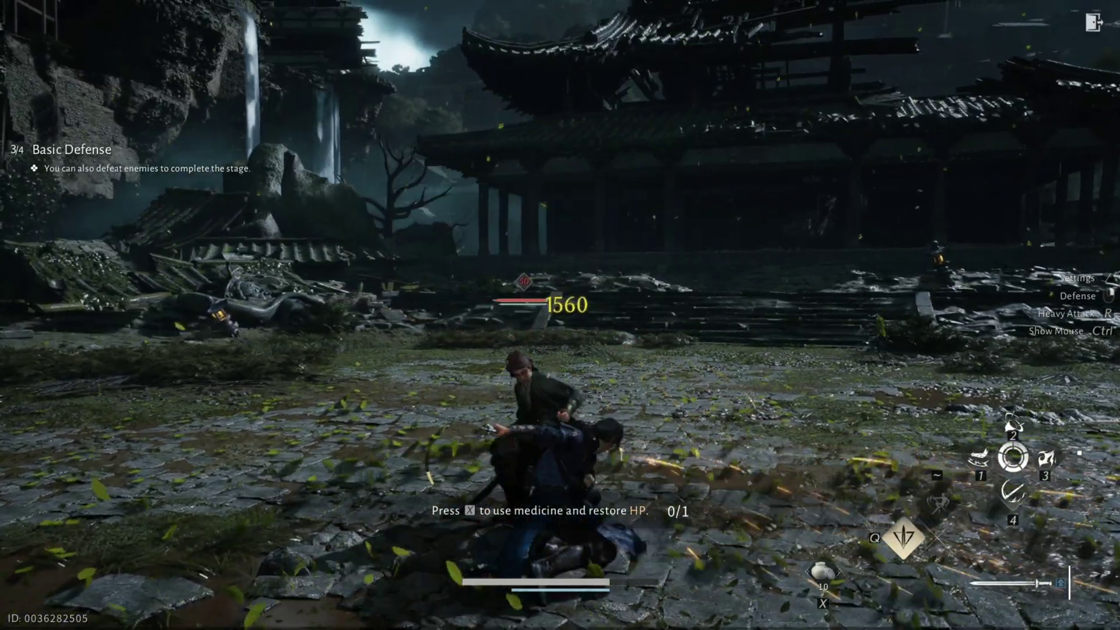
pyautogui.click(560, 315)
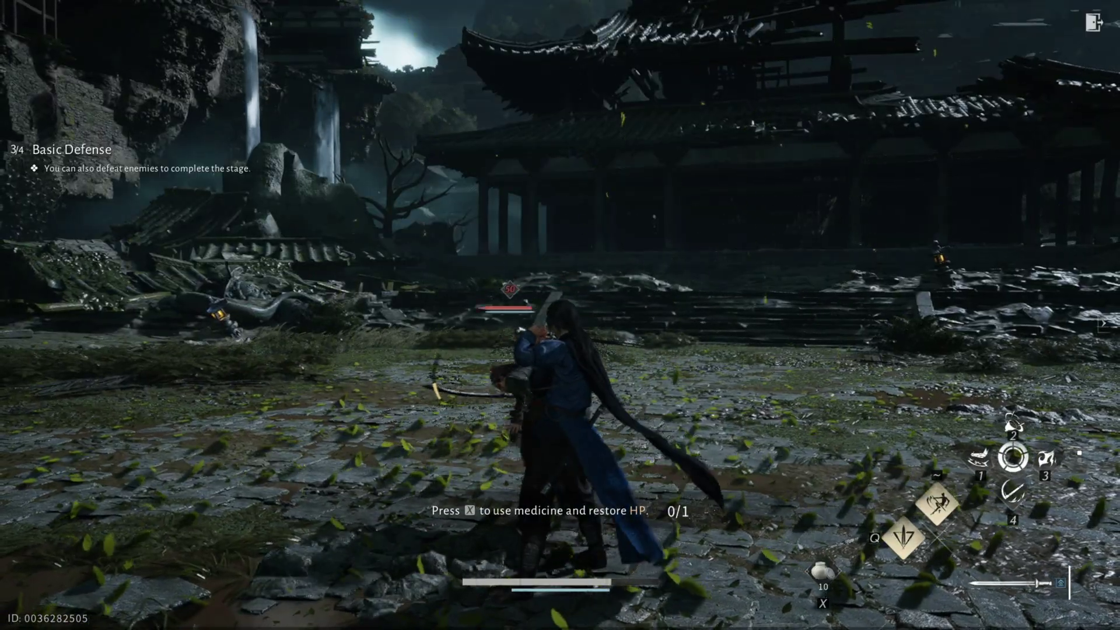
pyautogui.click(560, 315)
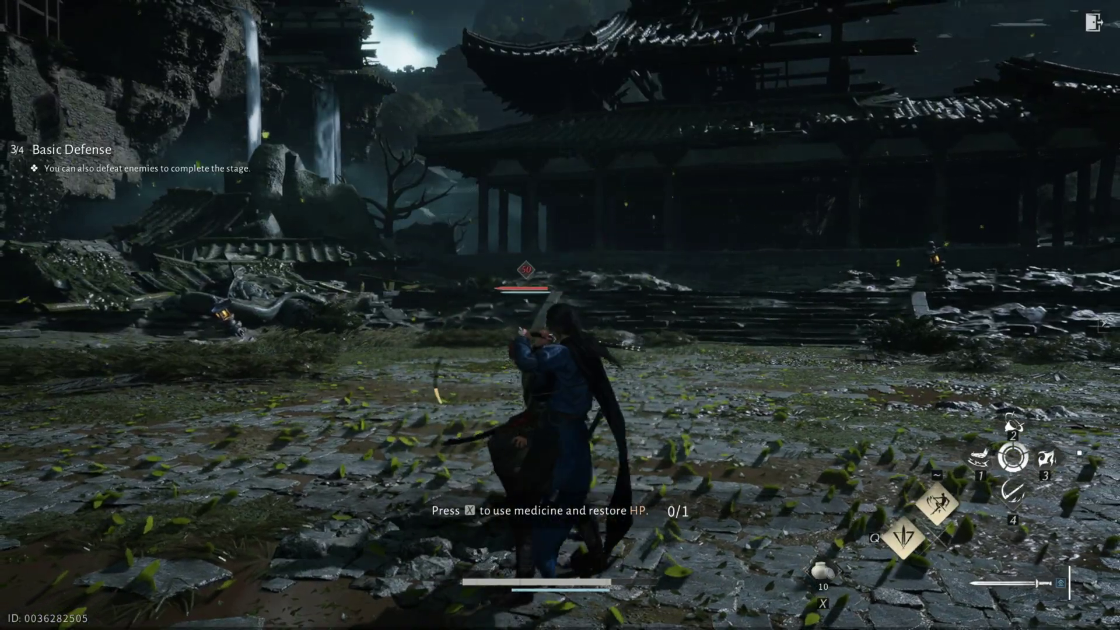
pyautogui.press('x')
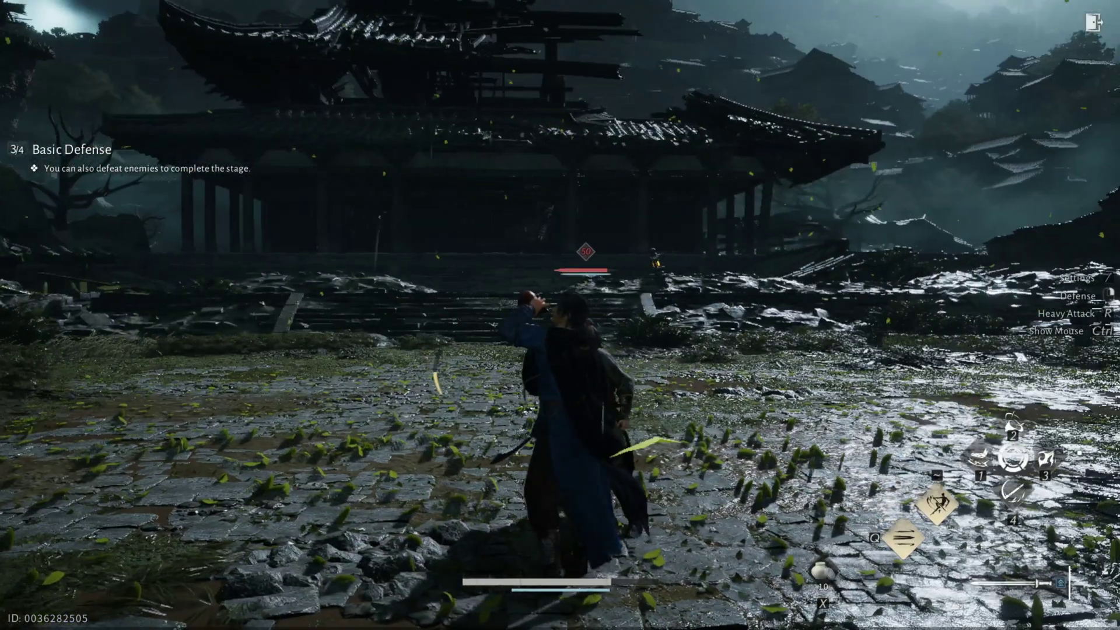